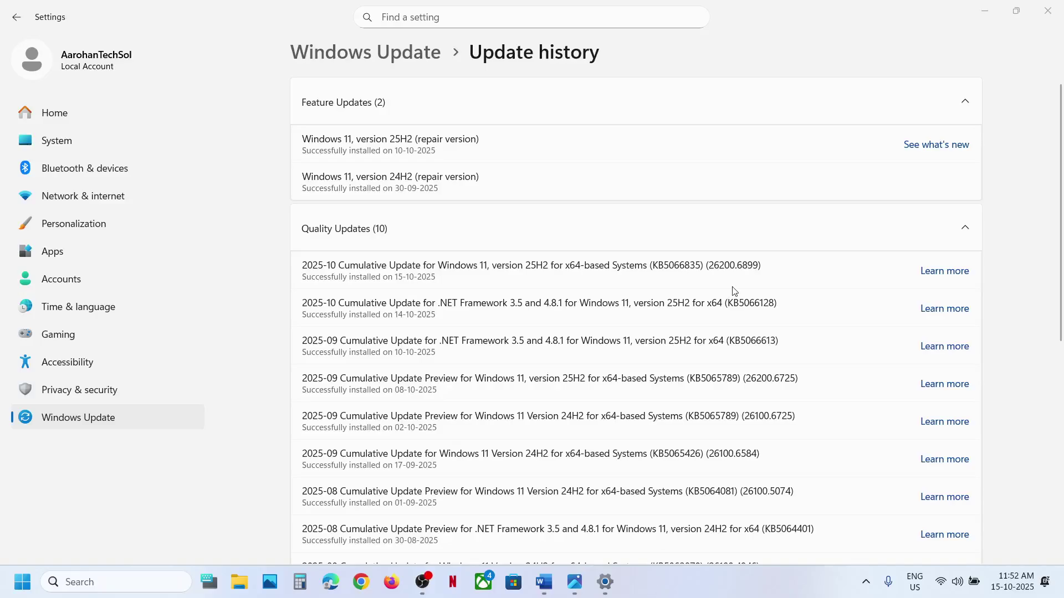
- Note KB5066835 and KB5066128 in Update history, then return to the main Windows Update page
double_click(685, 266)
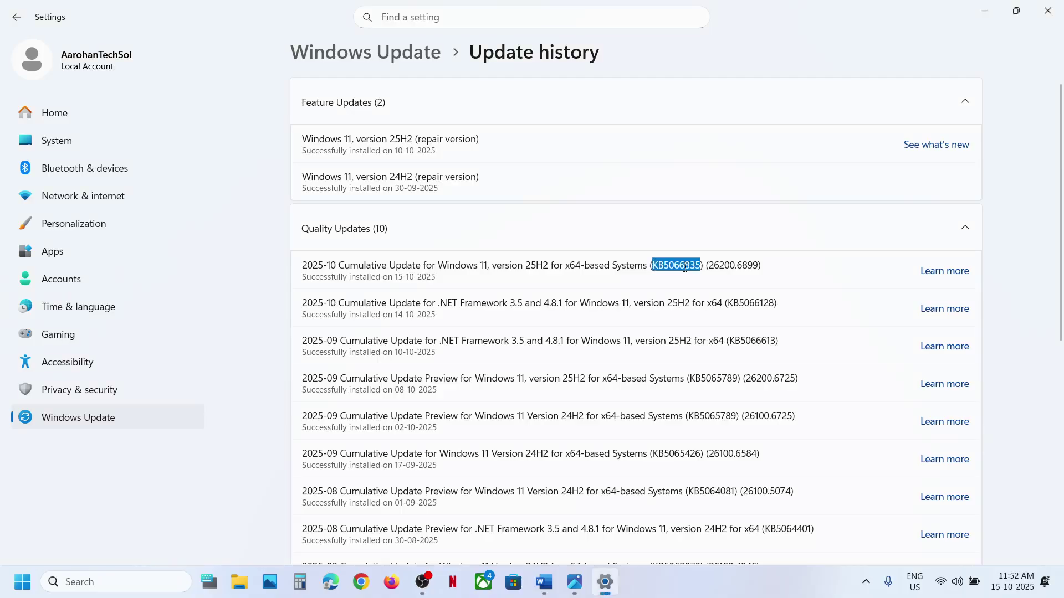
double_click(741, 307)
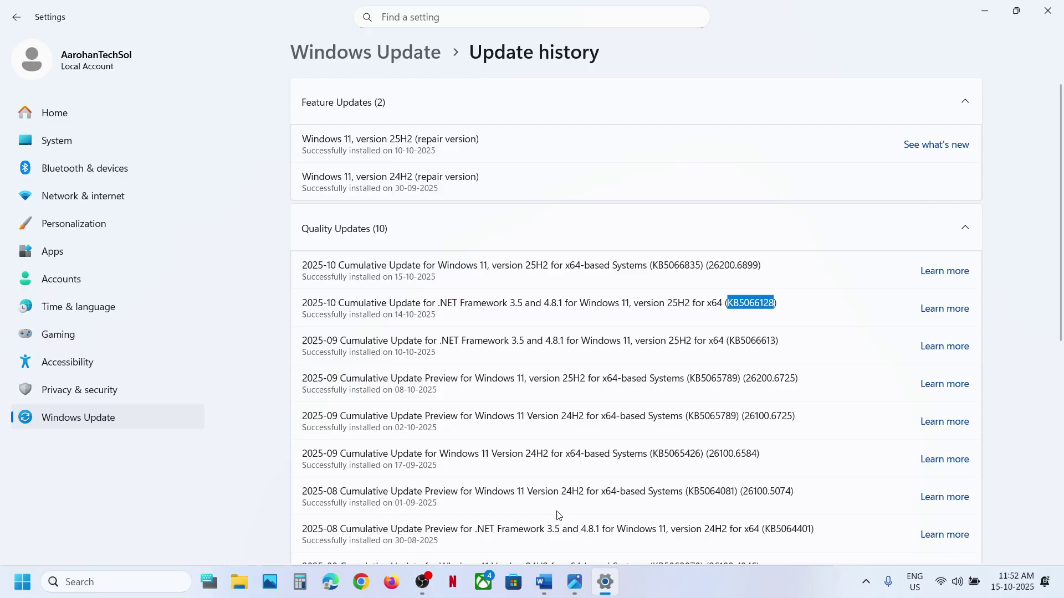
click(544, 582)
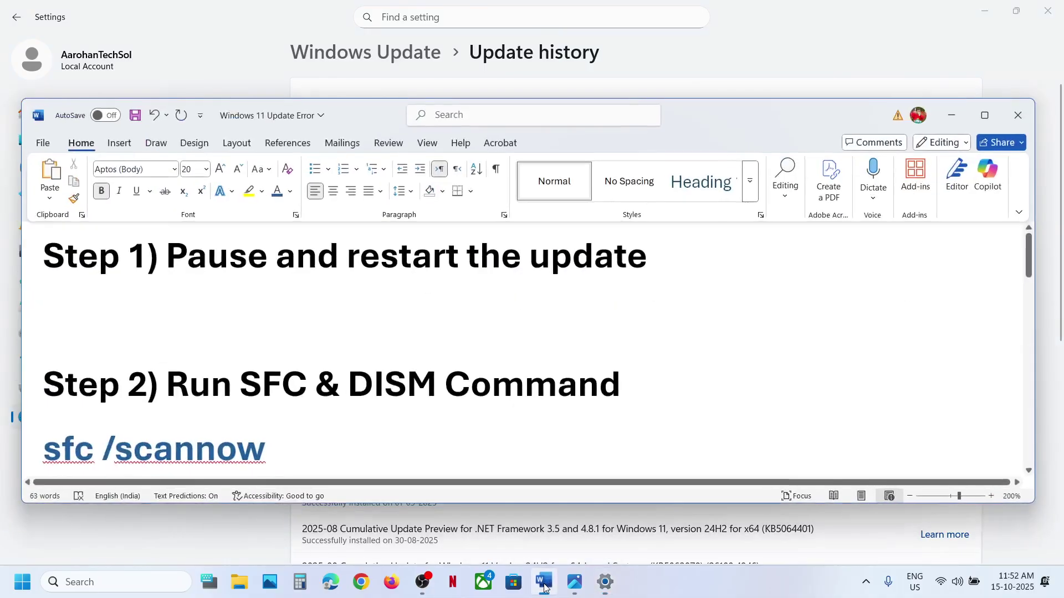
click(240, 510)
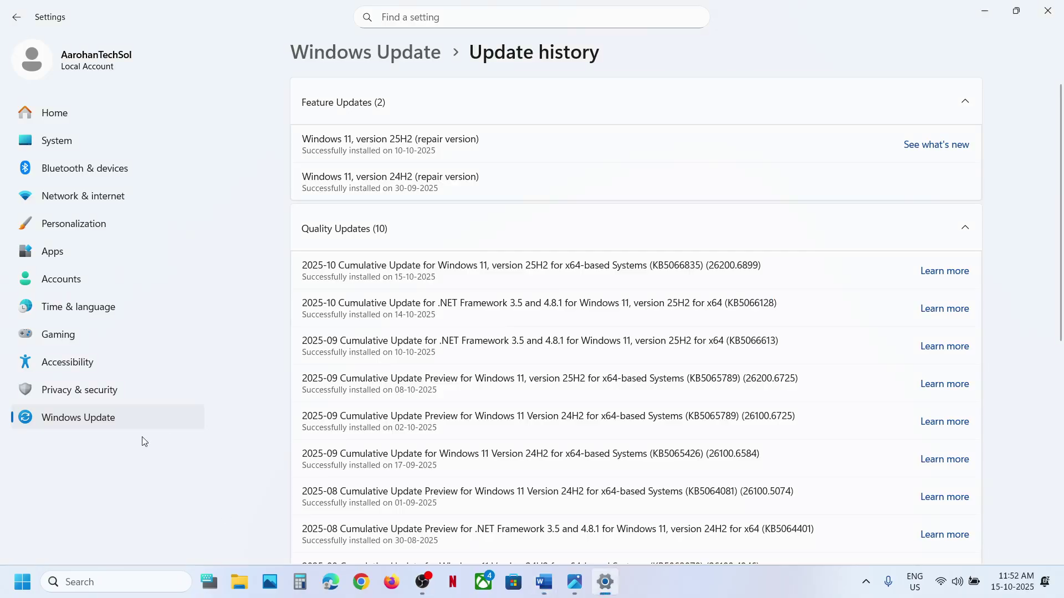
click(131, 426)
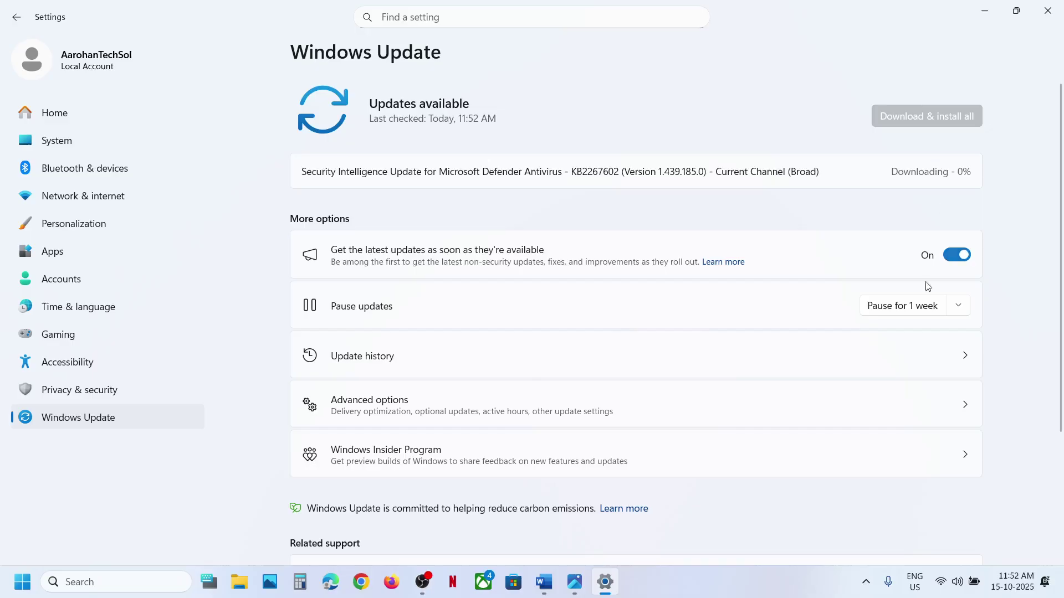
- Pause updates for one week, resume them, and bring up the troubleshooting notes
click(909, 306)
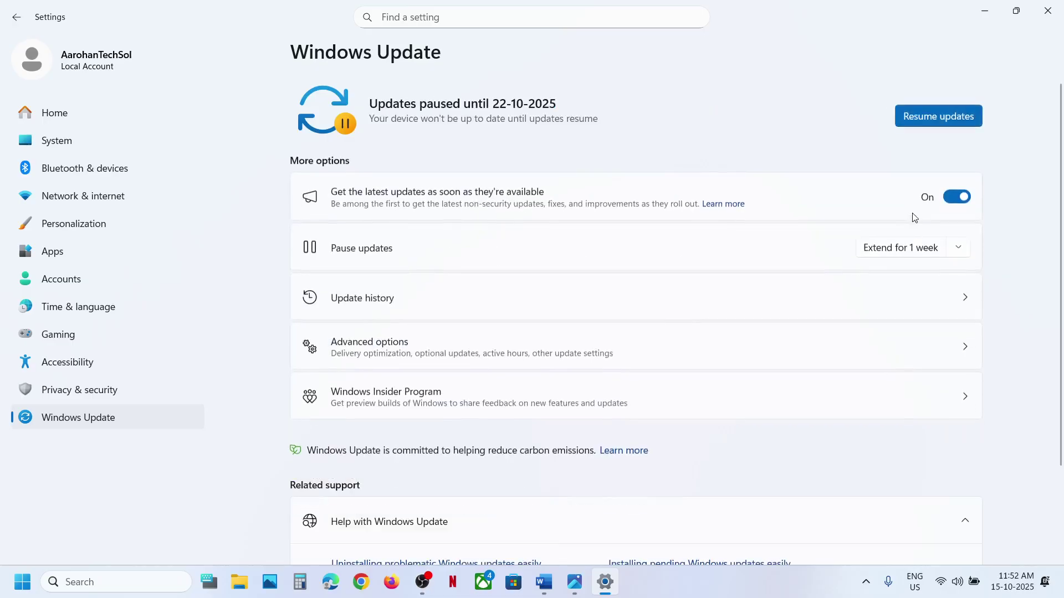
click(932, 119)
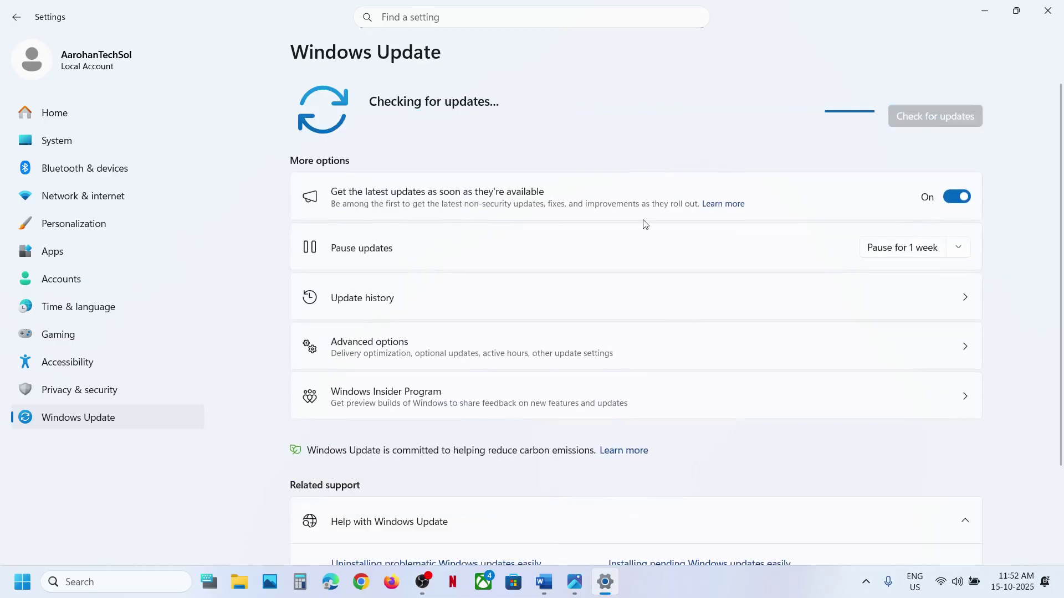
click(549, 588)
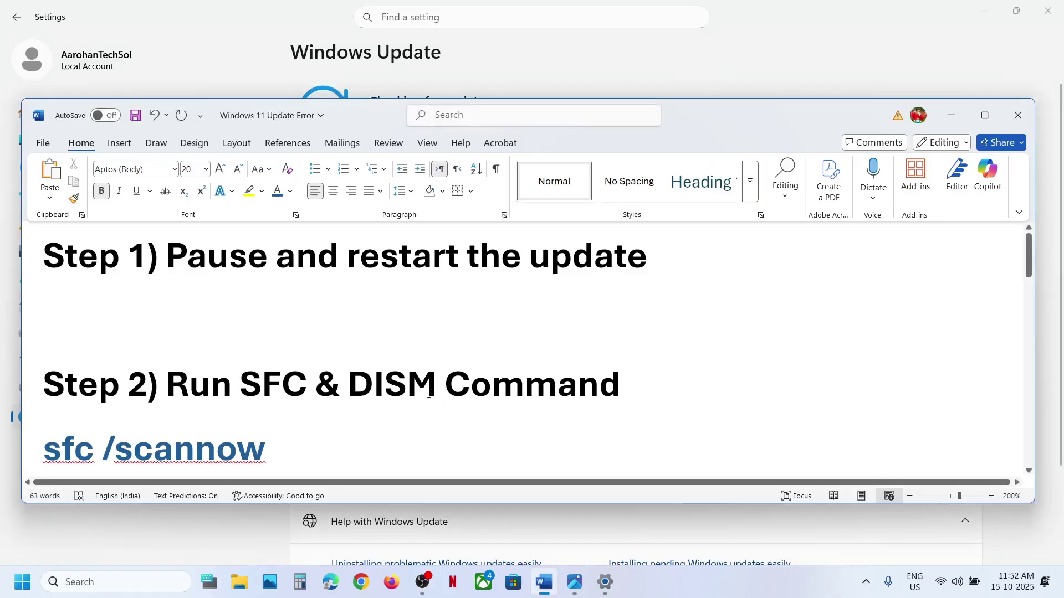
scroll(423, 392, down, 4)
- Open Command Prompt as administrator and approve the UAC prompt
click(170, 585)
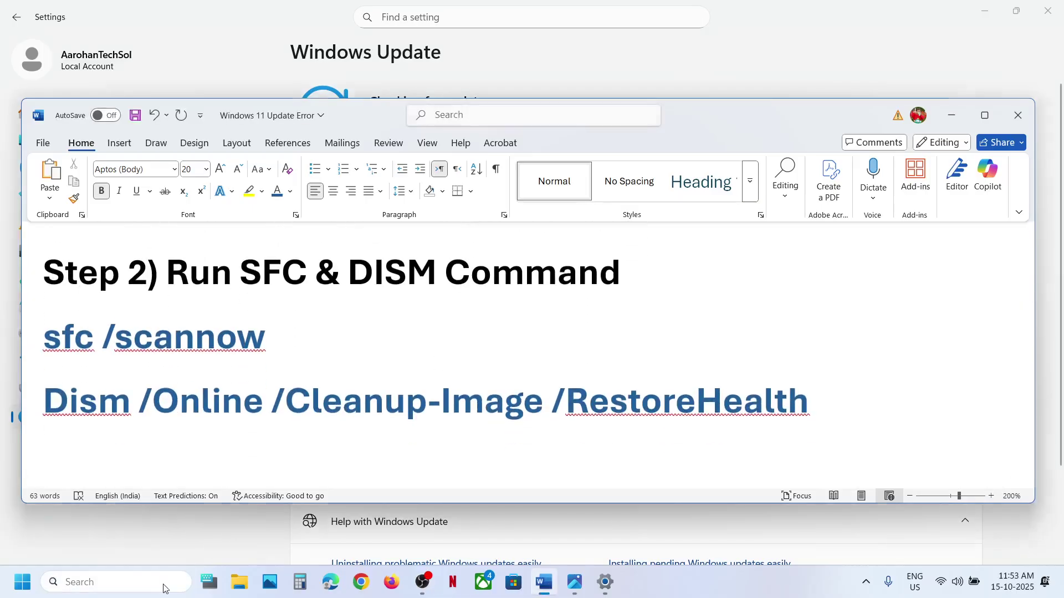
text(cmd)
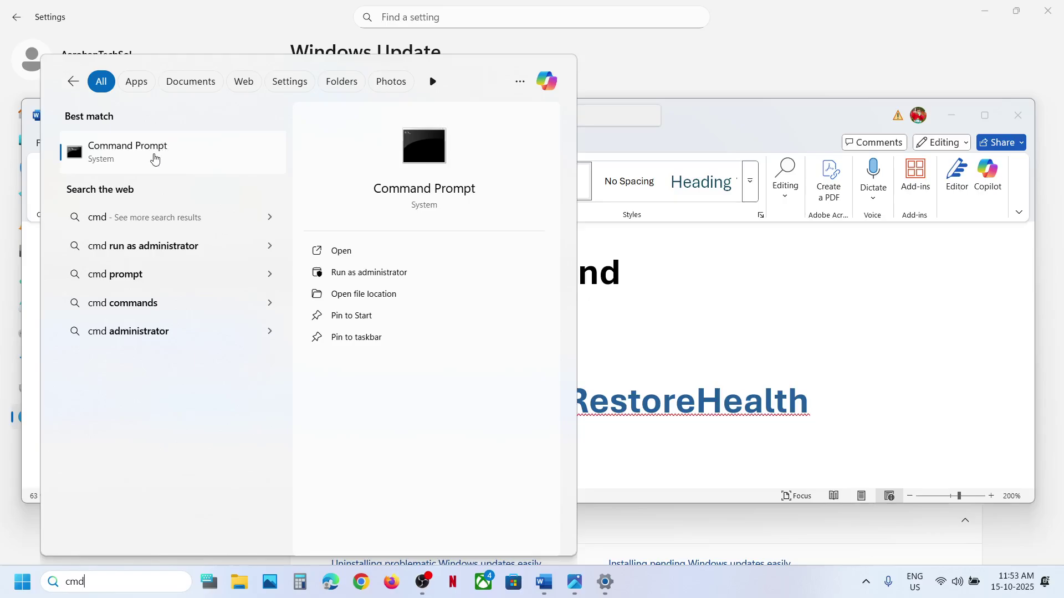
right_click(154, 159)
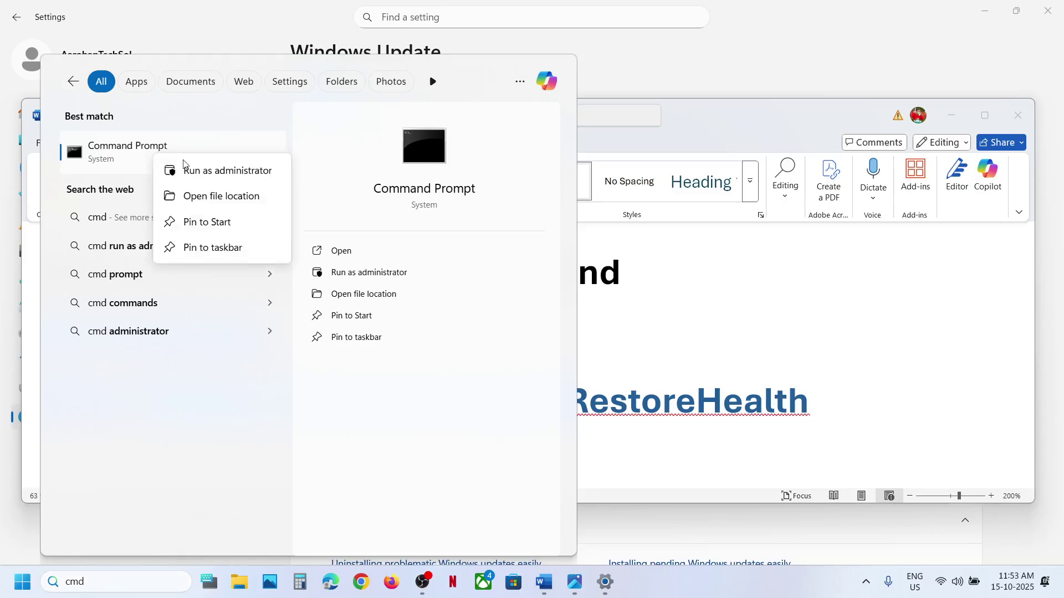
click(222, 171)
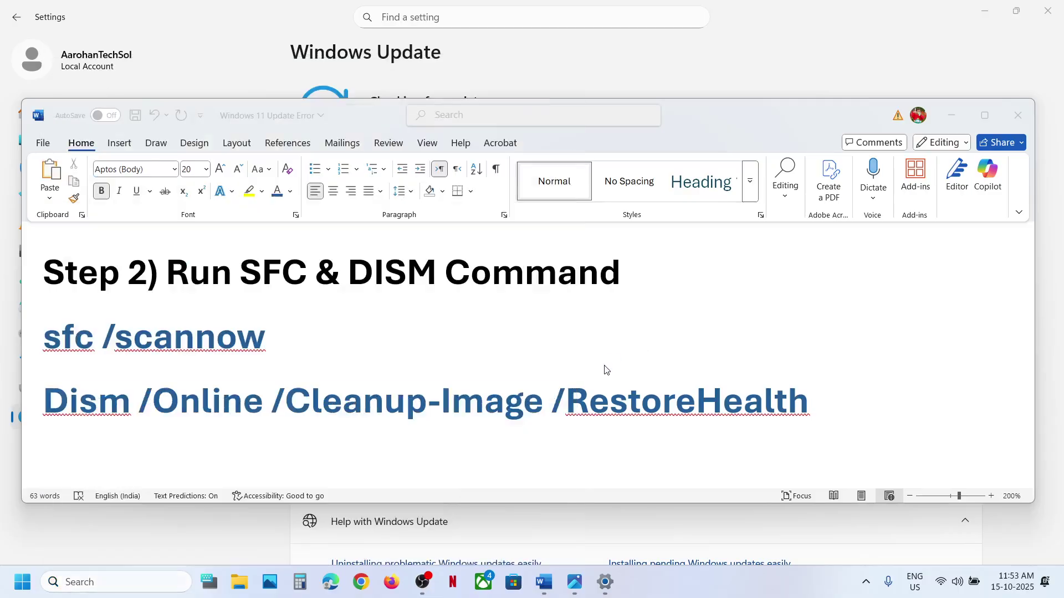
click(476, 407)
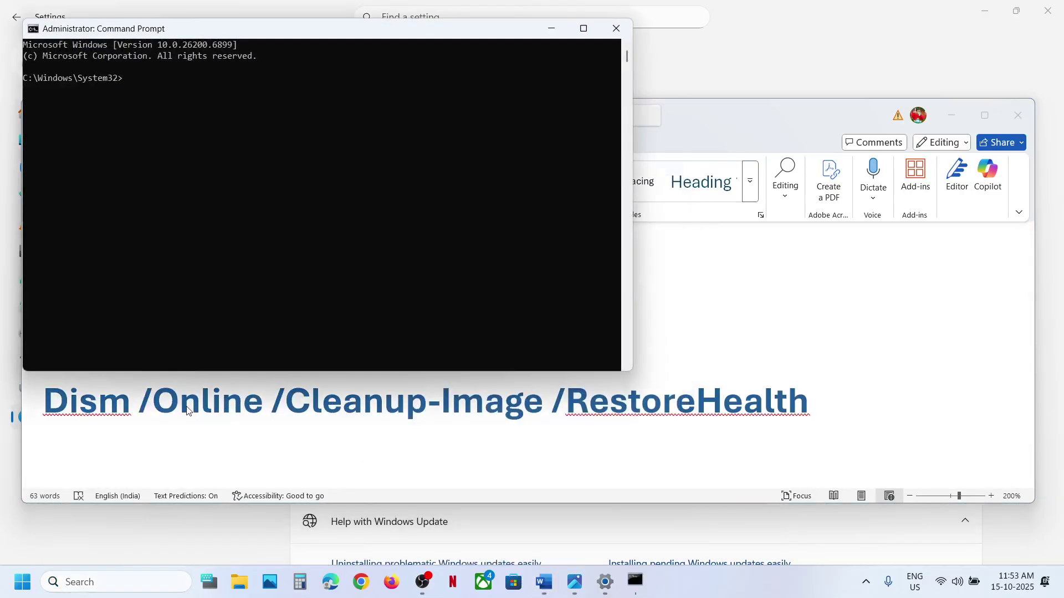
- Copy sfc /scannow from the Word notes, paste it into the console and run it
click(167, 384)
double_click(187, 342)
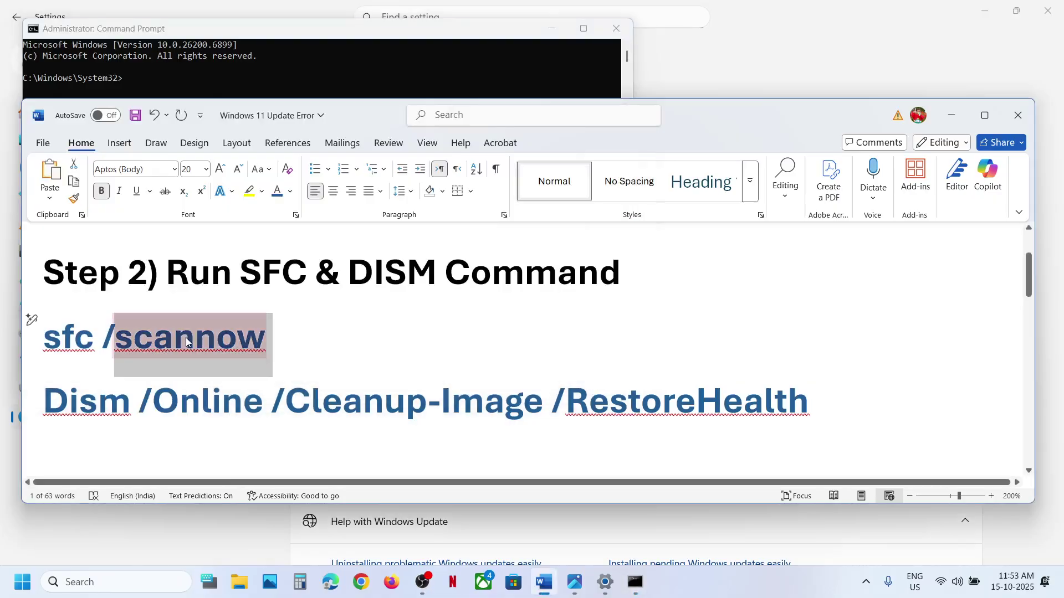
triple_click(187, 342)
key(super+c)
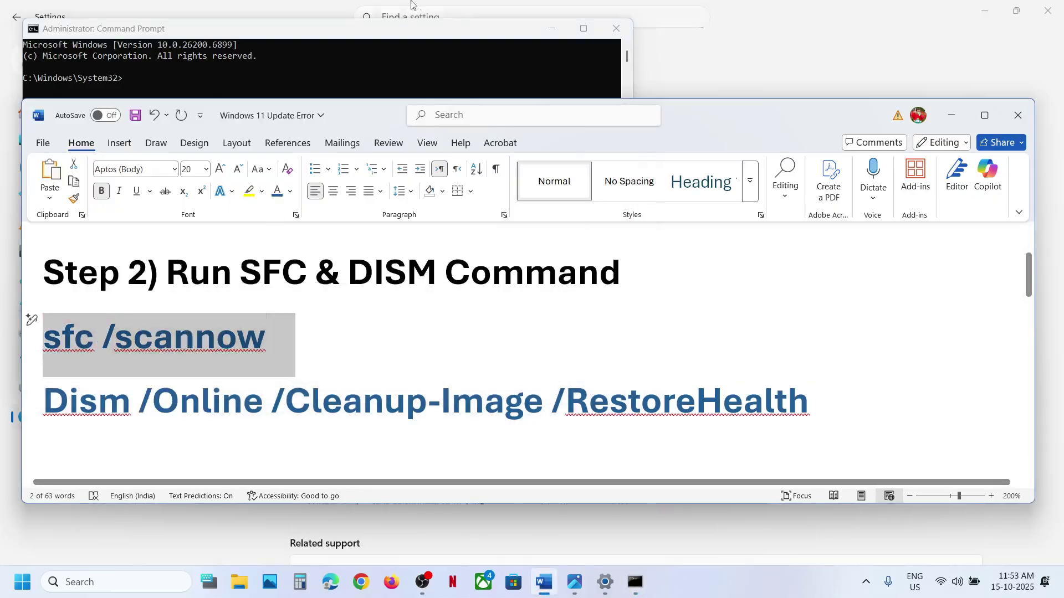
click(391, 58)
click(224, 176)
right_click(224, 176)
key(Return)
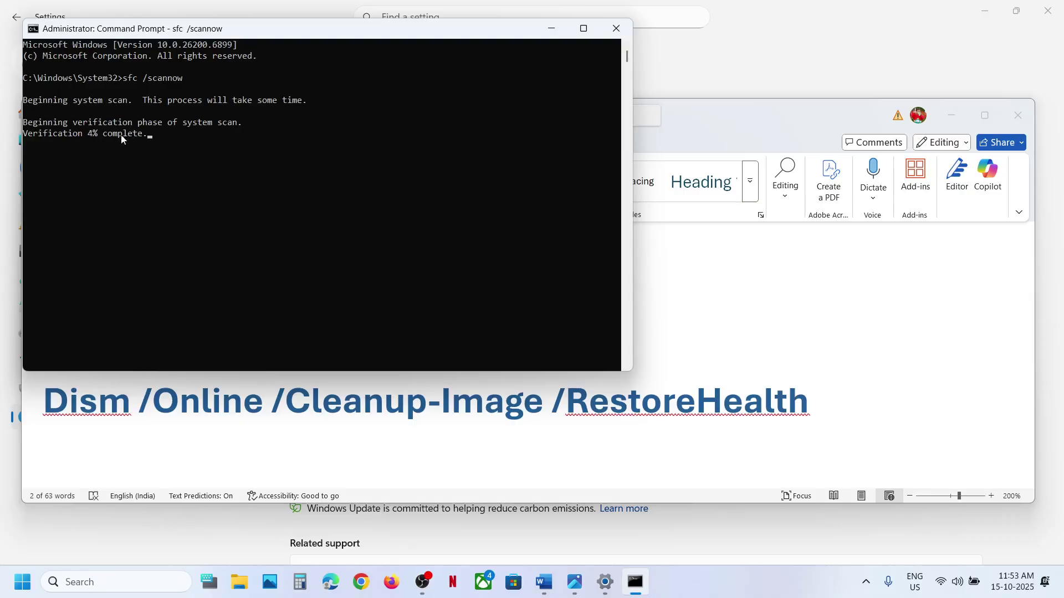
- Select the DISM RestoreHealth command in the notes while checking scan progress
click(436, 397)
triple_click(435, 398)
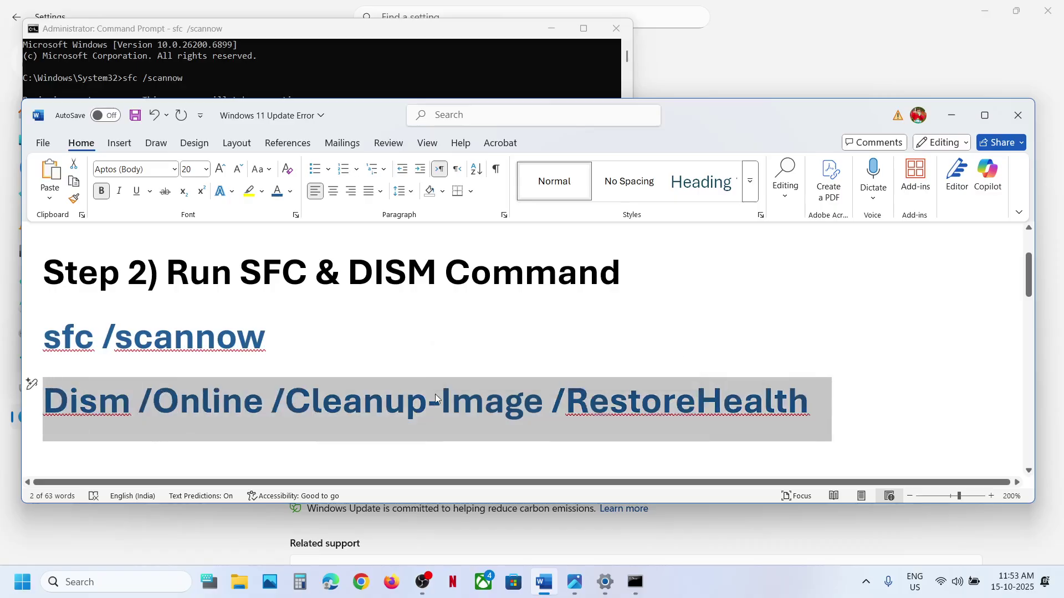
click(347, 80)
triple_click(369, 396)
click(412, 96)
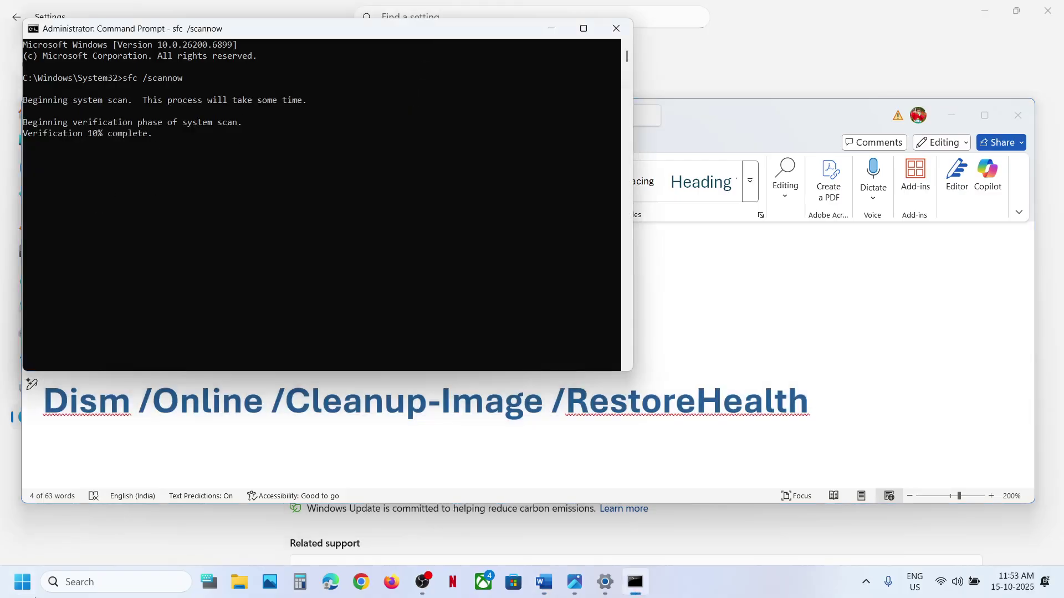
- Check the Start menu power options and dismiss them without restarting
click(22, 582)
click(402, 534)
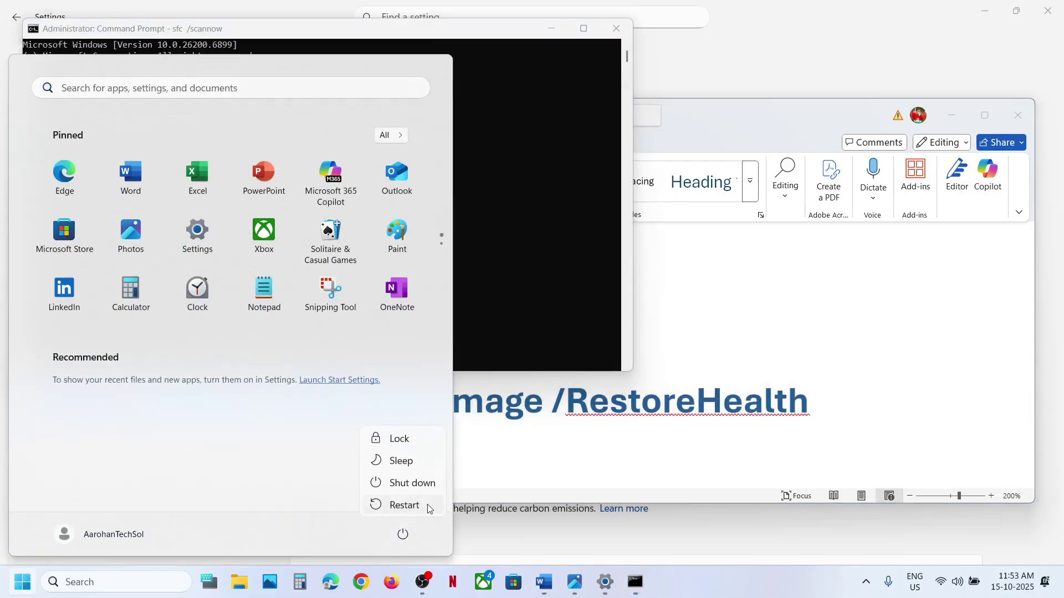
click(763, 364)
- Check the notes, then launch the Services app from Windows search
click(507, 383)
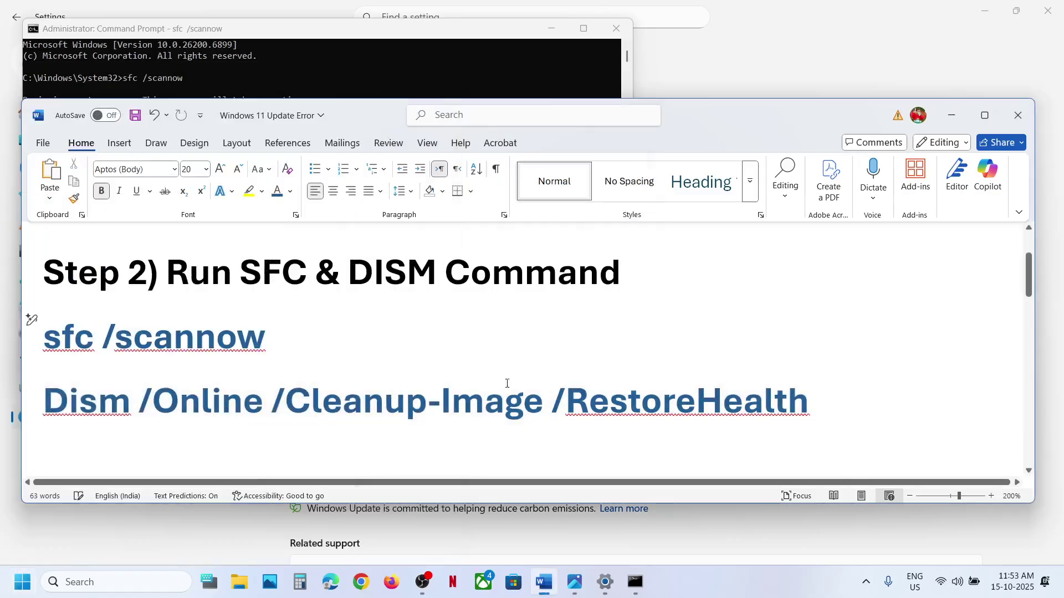
scroll(318, 439, down, 5)
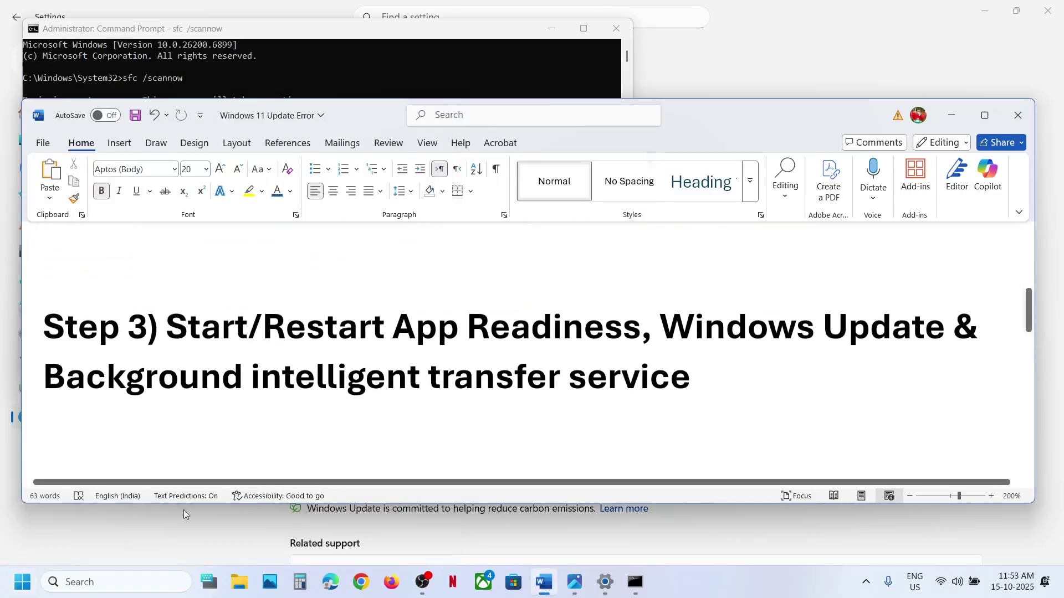
click(92, 591)
text(serv)
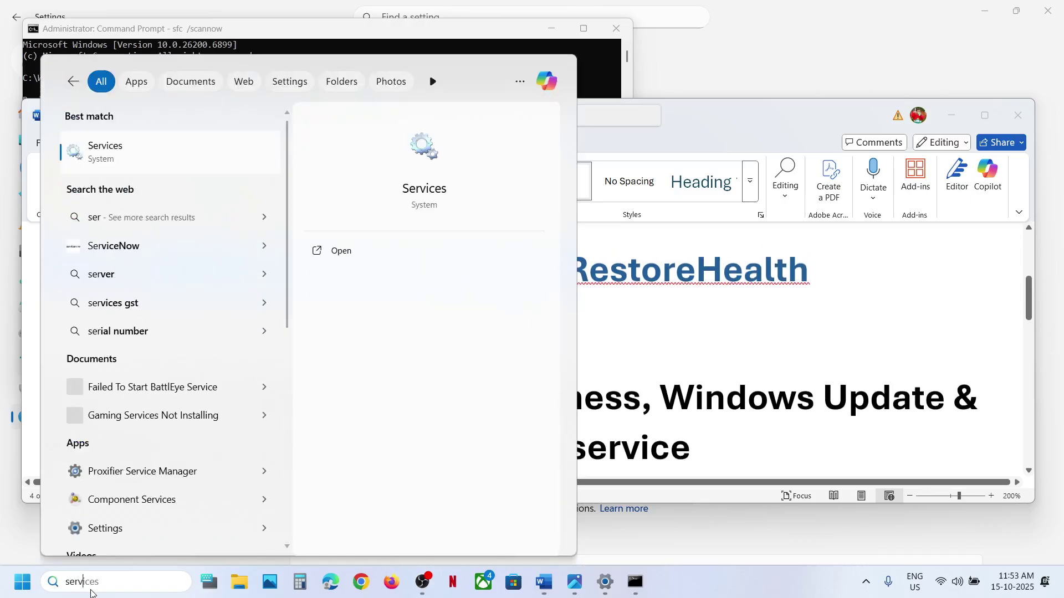
text(ices)
key(Return)
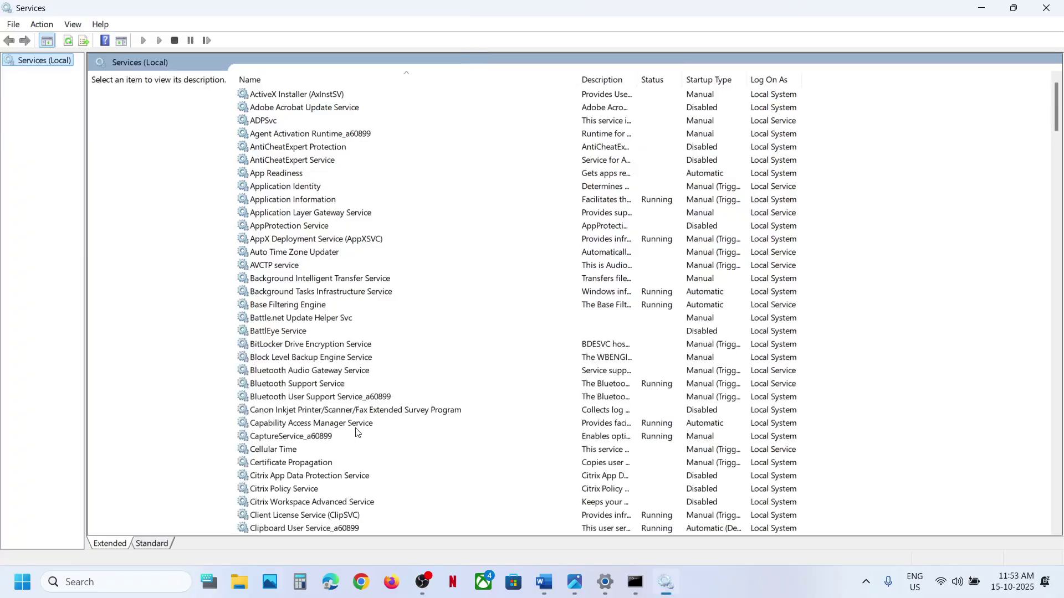
- Set the Windows Update service startup type to Automatic and apply it
click(356, 426)
key(w)
scroll(358, 433, down, 7)
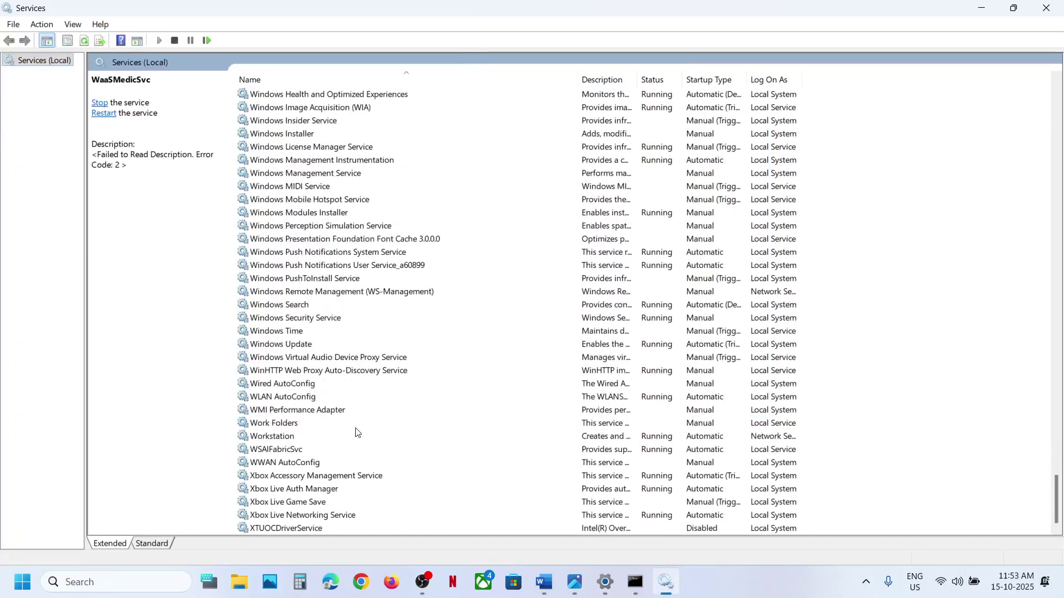
click(294, 346)
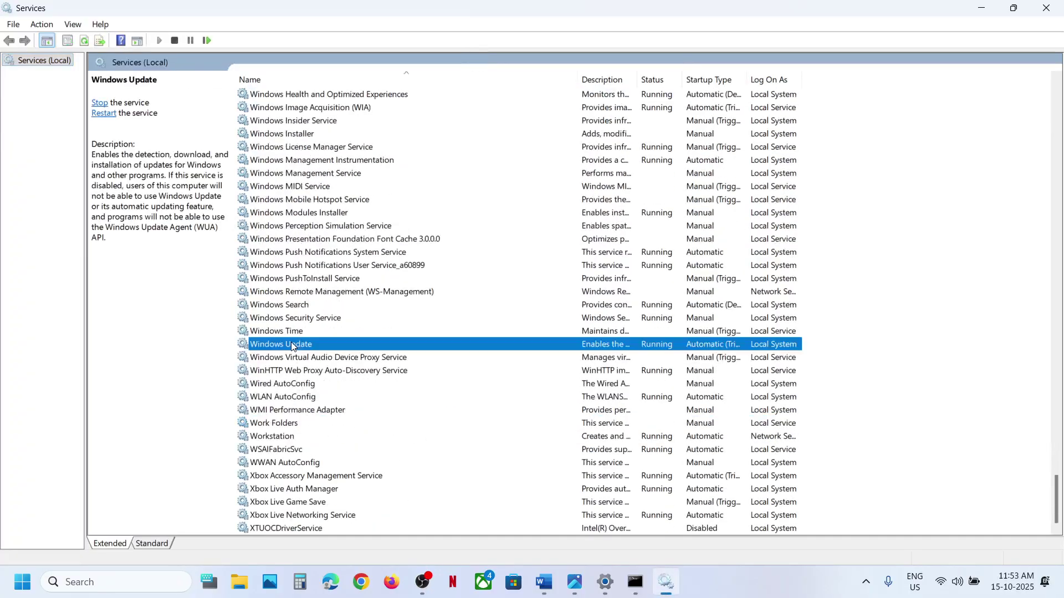
double_click(352, 345)
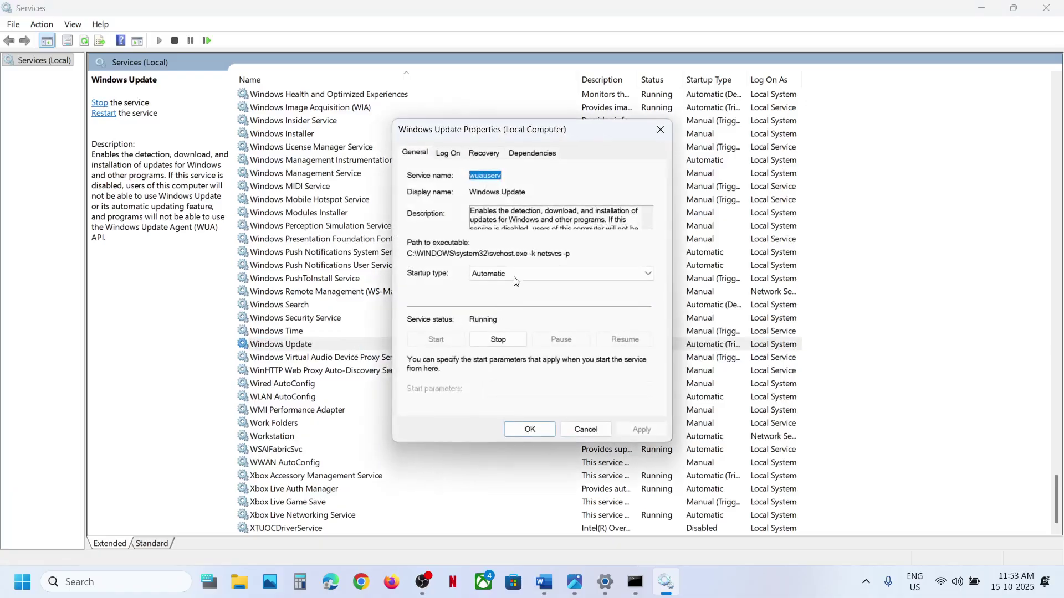
click(515, 281)
click(509, 293)
click(642, 427)
click(529, 430)
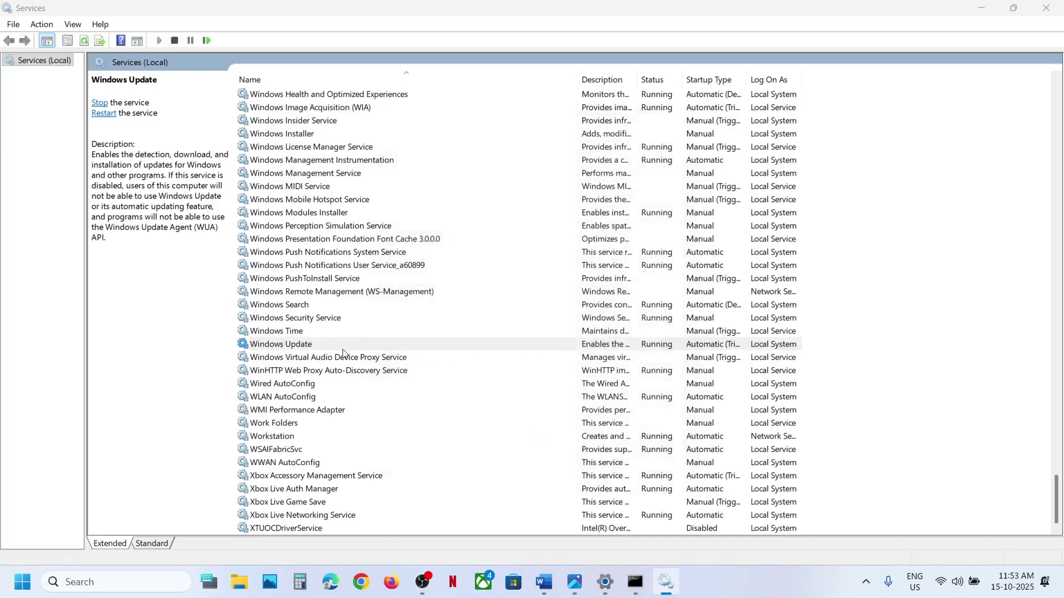
- Restart the Windows Update service
click(326, 347)
right_click(326, 347)
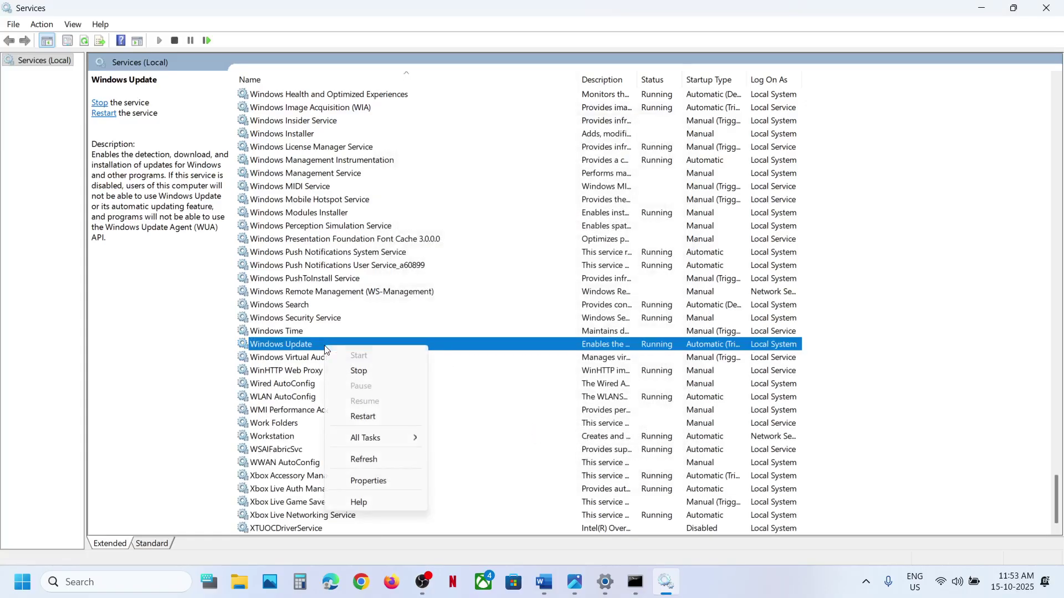
click(368, 416)
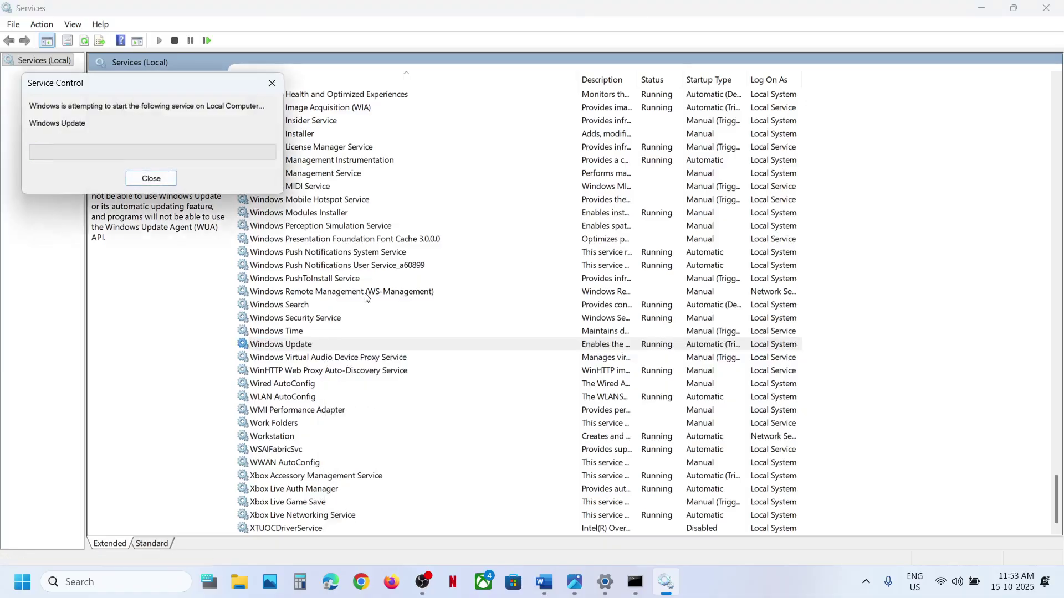
click(365, 294)
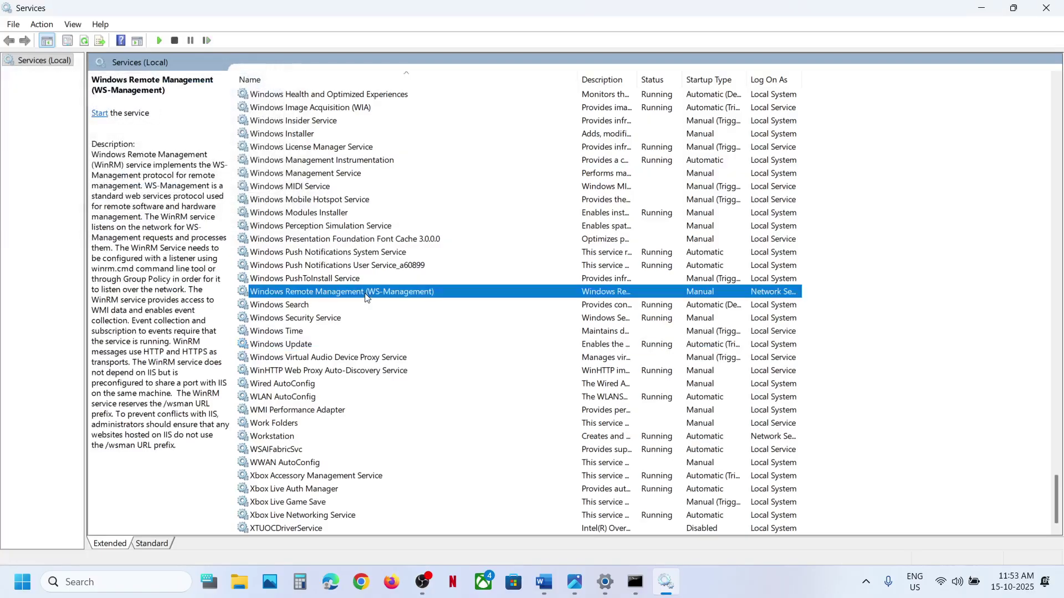
key(b)
scroll(365, 294, up, 5)
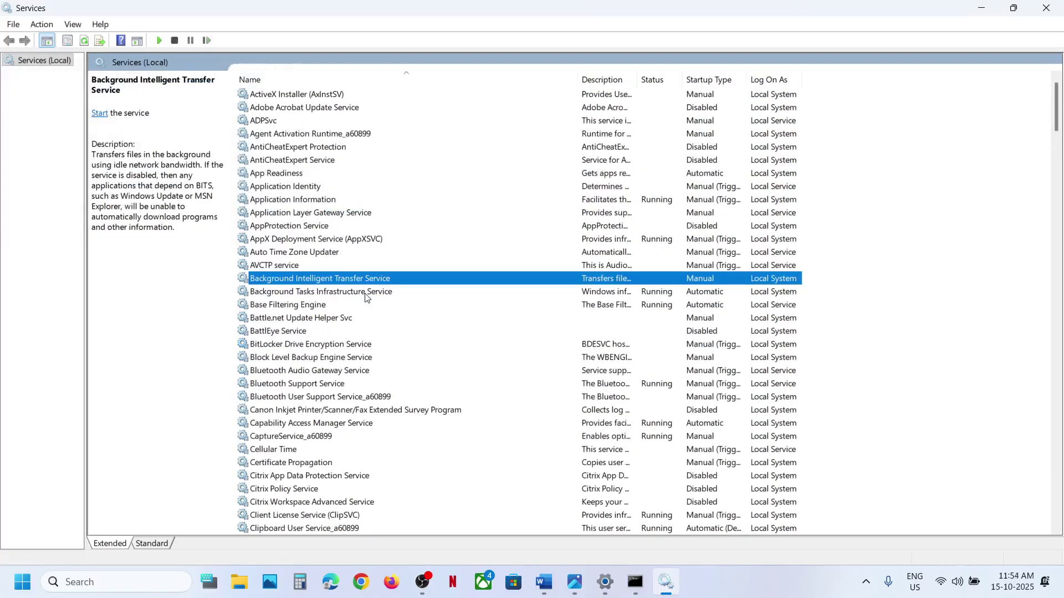
- Set Background Intelligent Transfer Service startup to Automatic, apply, and start the service
double_click(336, 284)
click(487, 274)
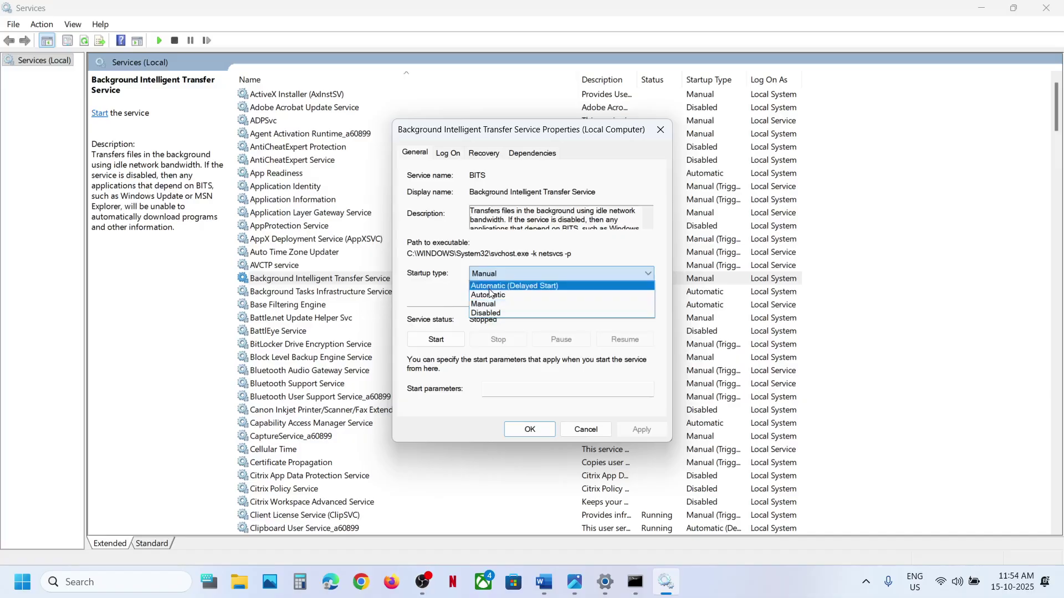
click(490, 286)
click(490, 273)
click(491, 295)
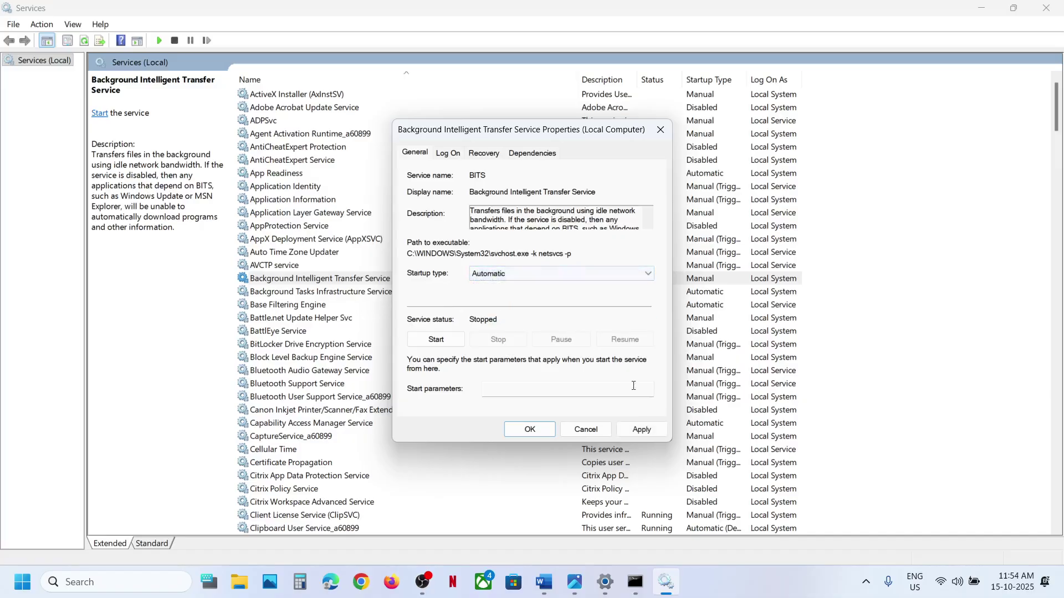
click(638, 430)
click(437, 339)
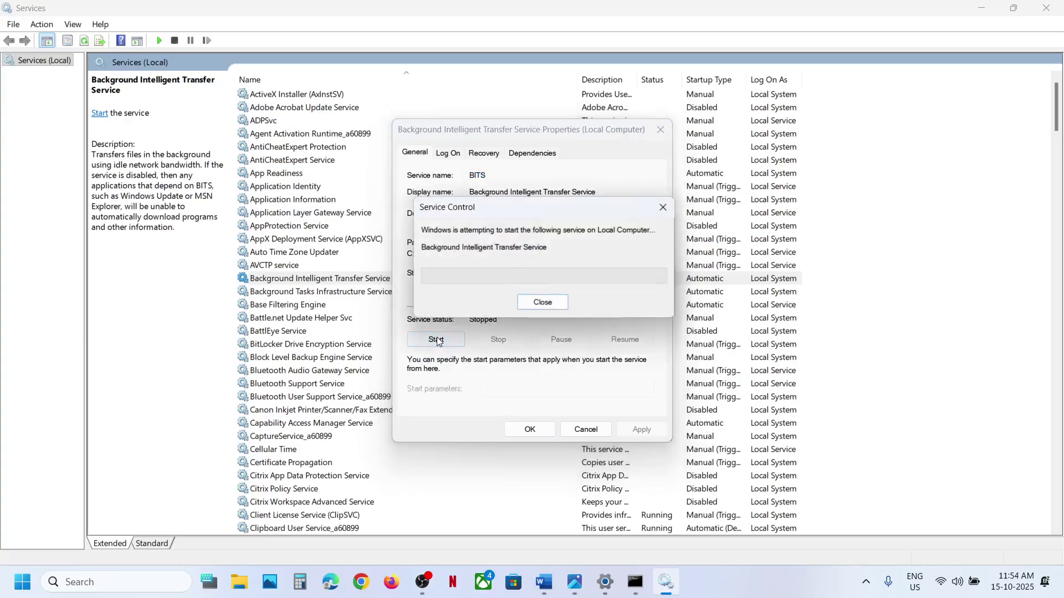
click(530, 430)
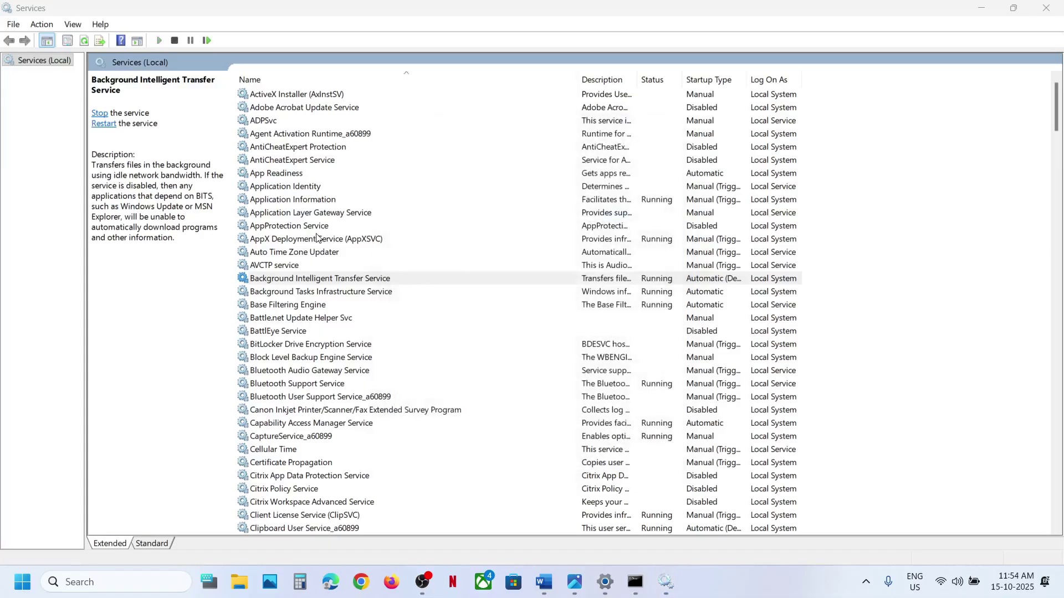
- Restart the Background Intelligent Transfer Service
click(324, 284)
right_click(324, 286)
click(367, 352)
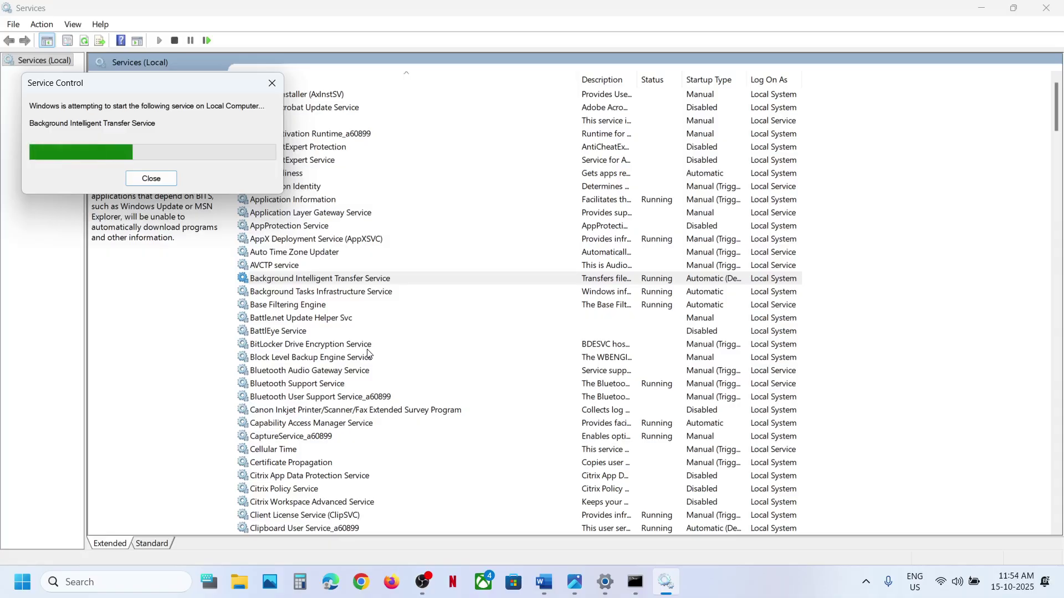
click(358, 332)
key(s)
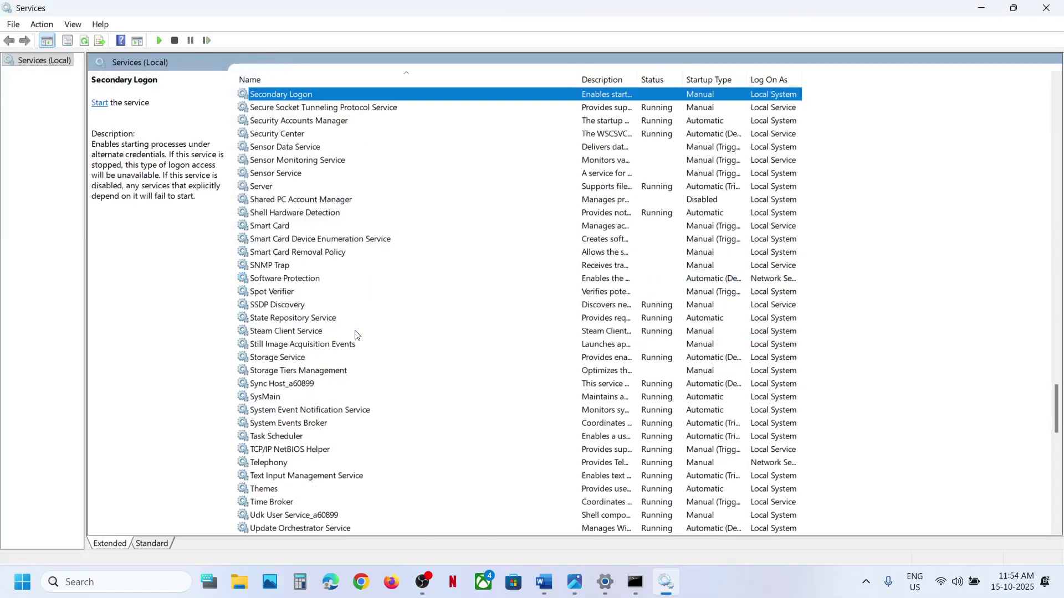
scroll(357, 335, up, 15)
click(357, 332)
- Set the App Readiness service startup type to Automatic and apply it
key(a)
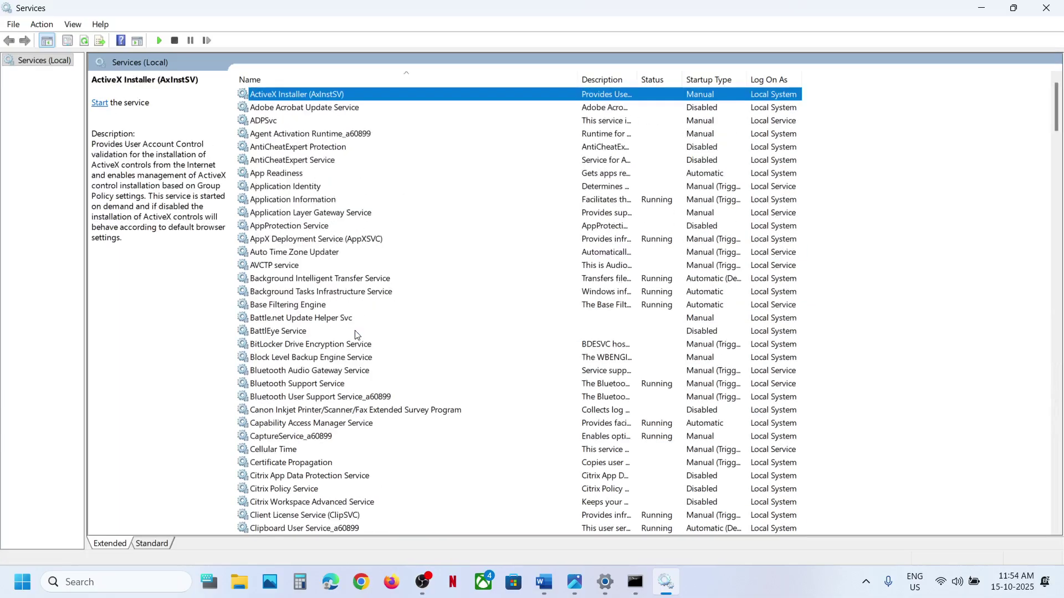
click(284, 174)
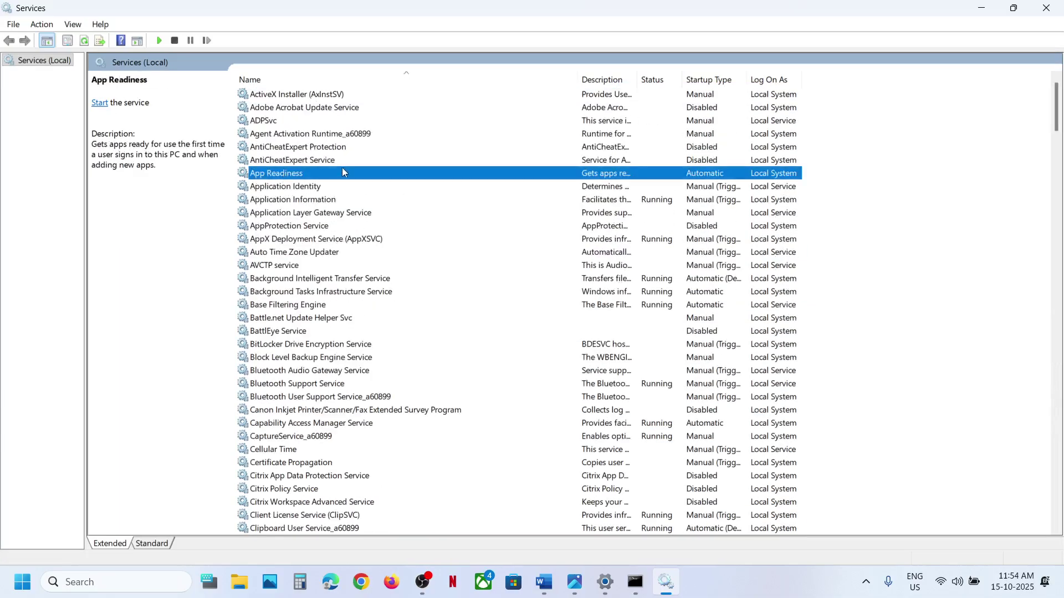
double_click(345, 172)
click(483, 283)
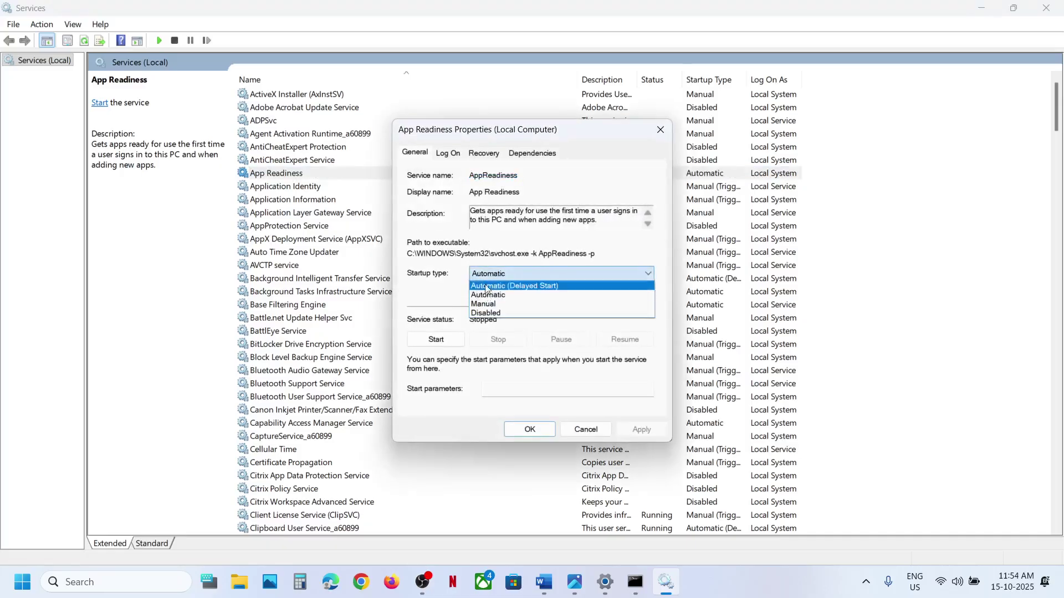
click(493, 294)
click(643, 431)
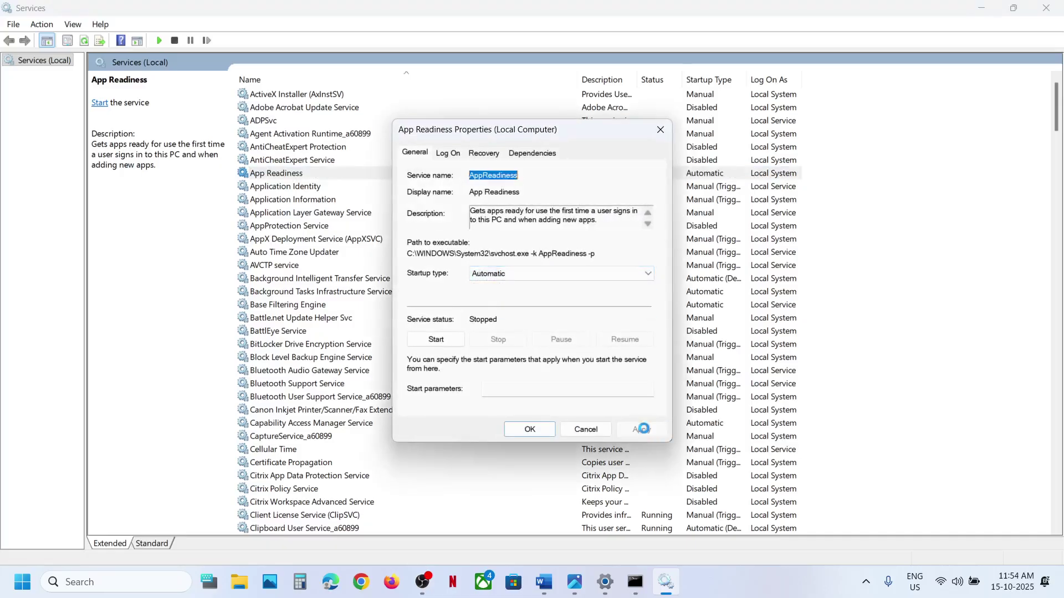
- Start App Readiness, close its properties, and restart the service
click(452, 344)
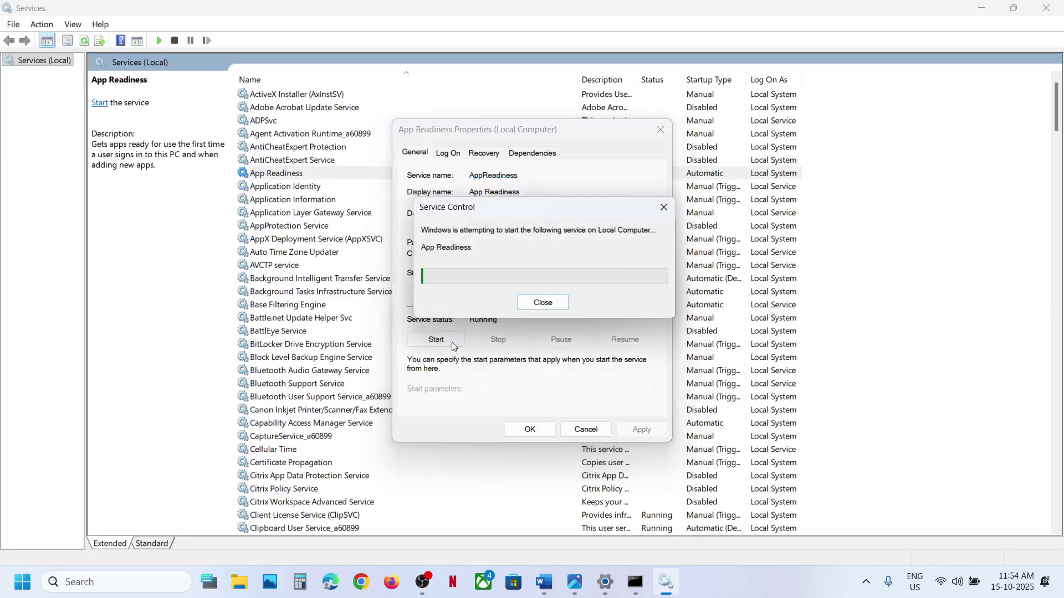
click(529, 429)
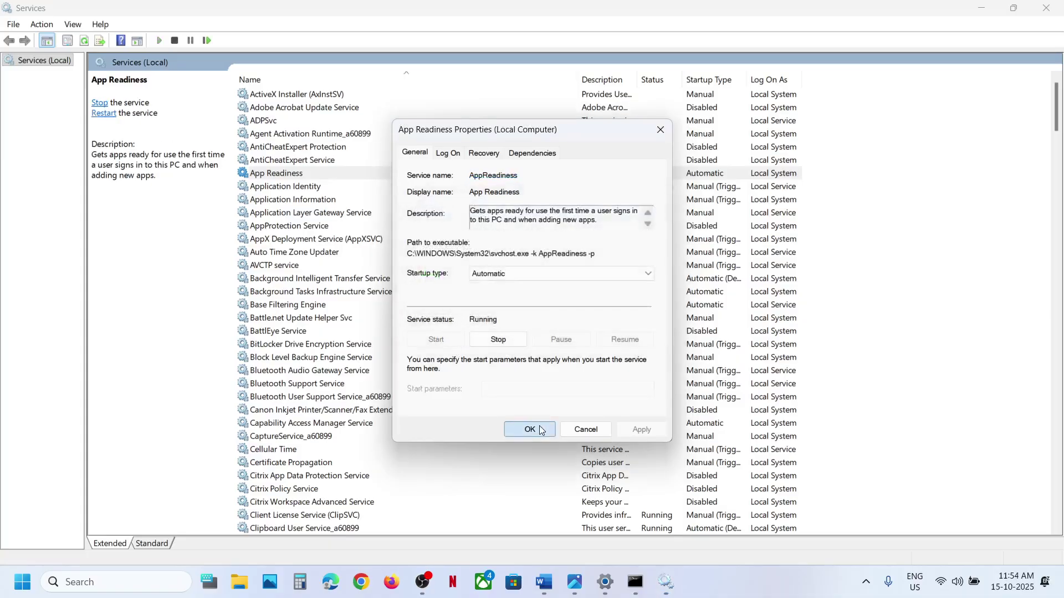
right_click(327, 177)
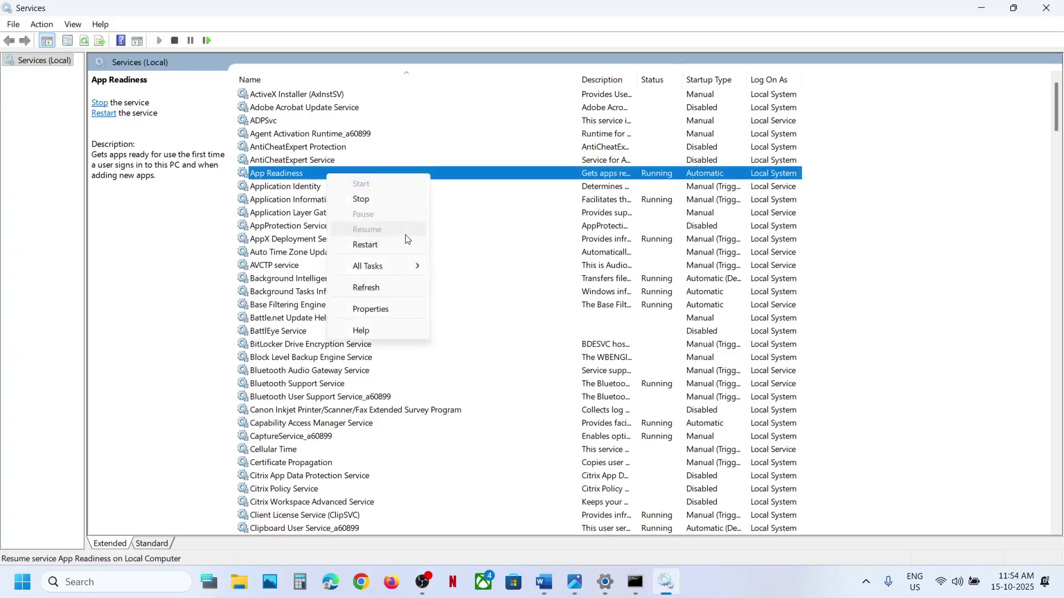
click(390, 244)
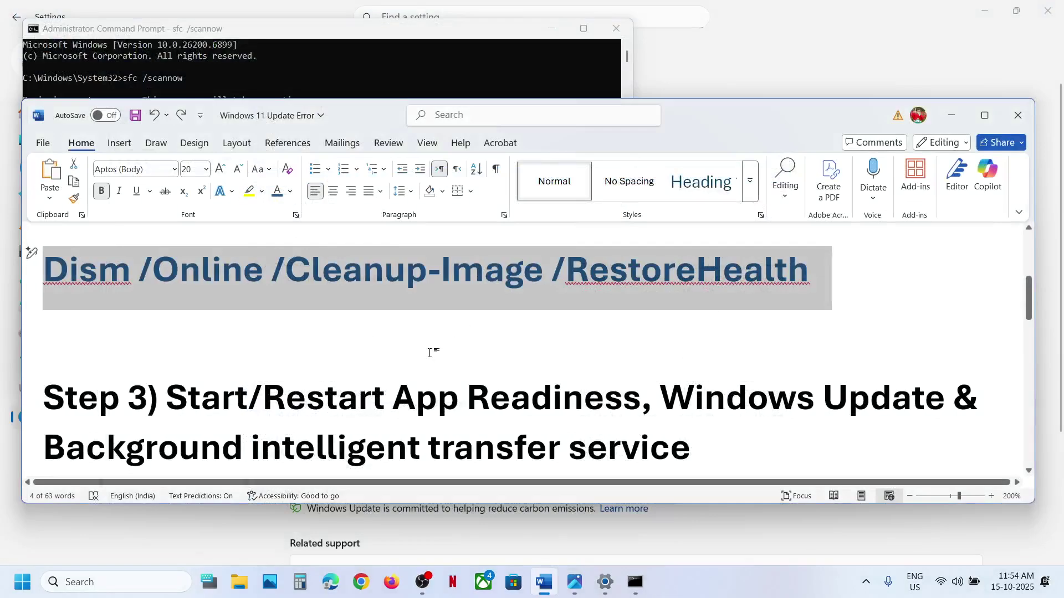
- Download the Windows 11 Installation Assistant from Microsoft's Windows 11 page
scroll(430, 353, down, 5)
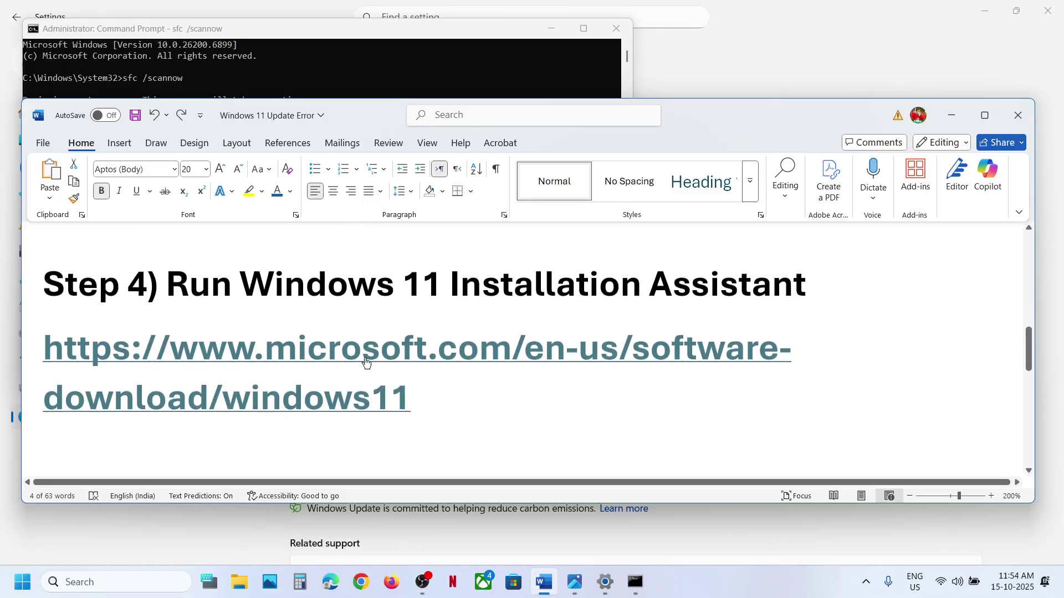
ctrl+click(364, 359)
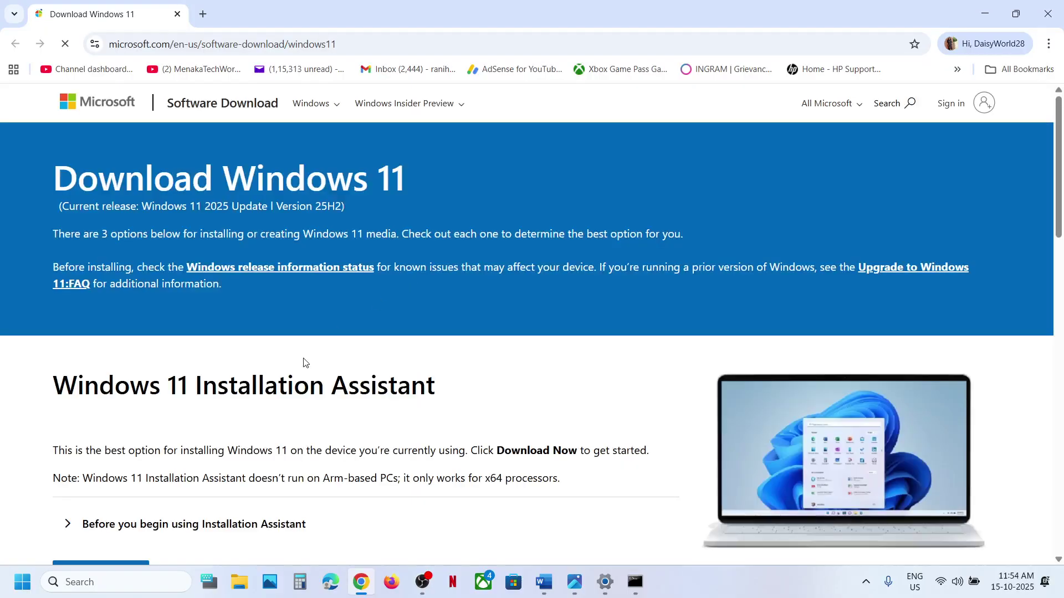
scroll(305, 363, down, 1)
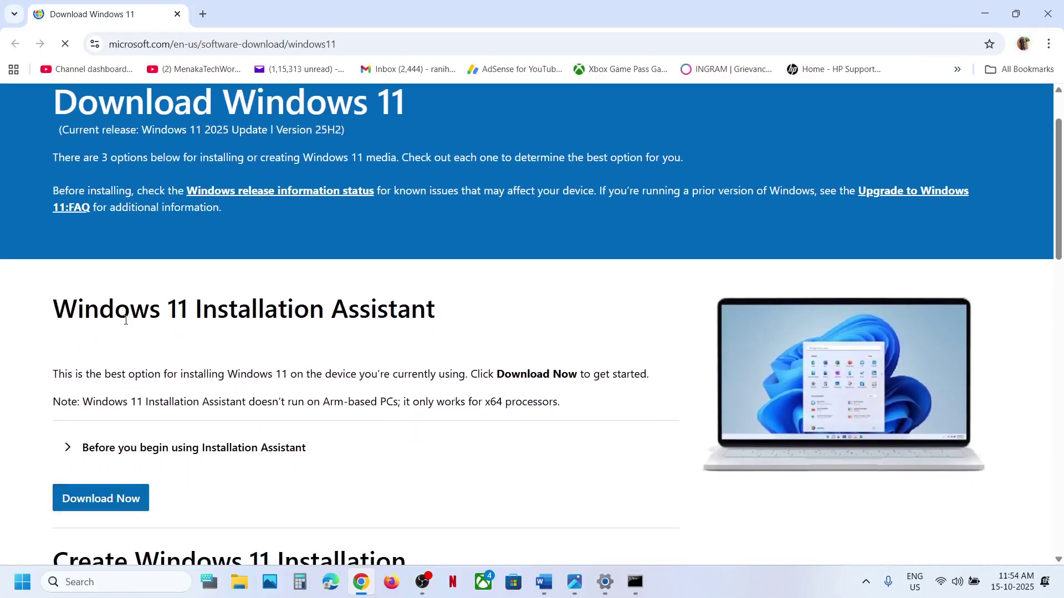
click(107, 501)
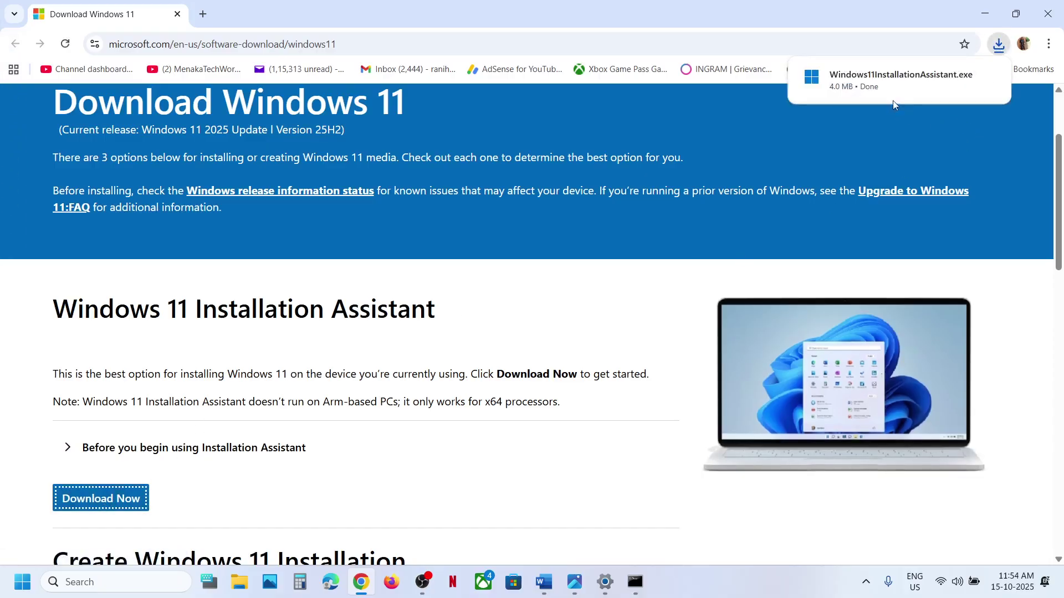
- Run Windows11InstallationAssistant.exe with admin rights and close it after it reports the latest version
click(889, 88)
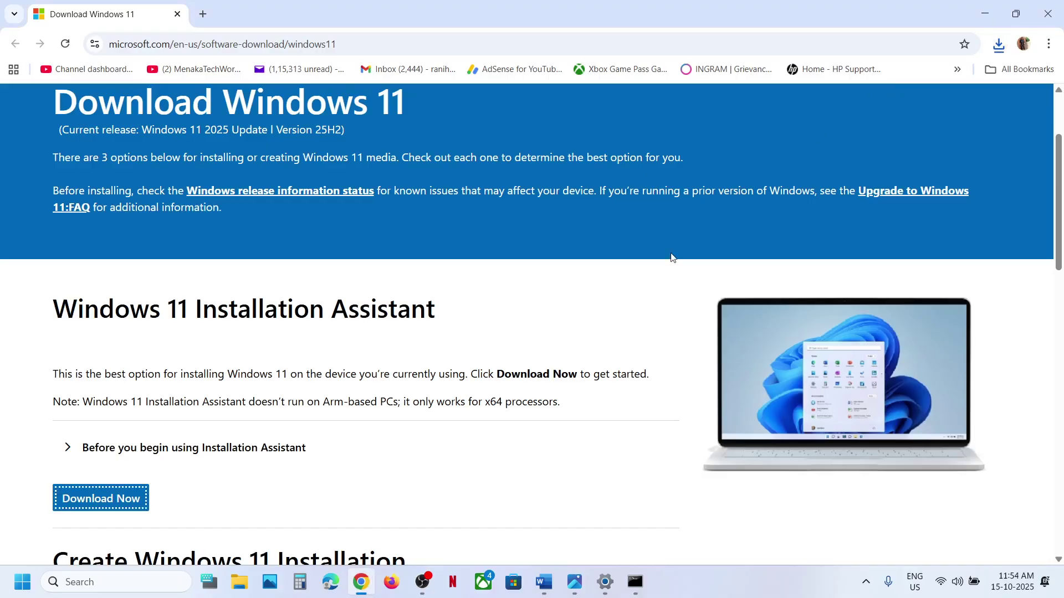
click(451, 412)
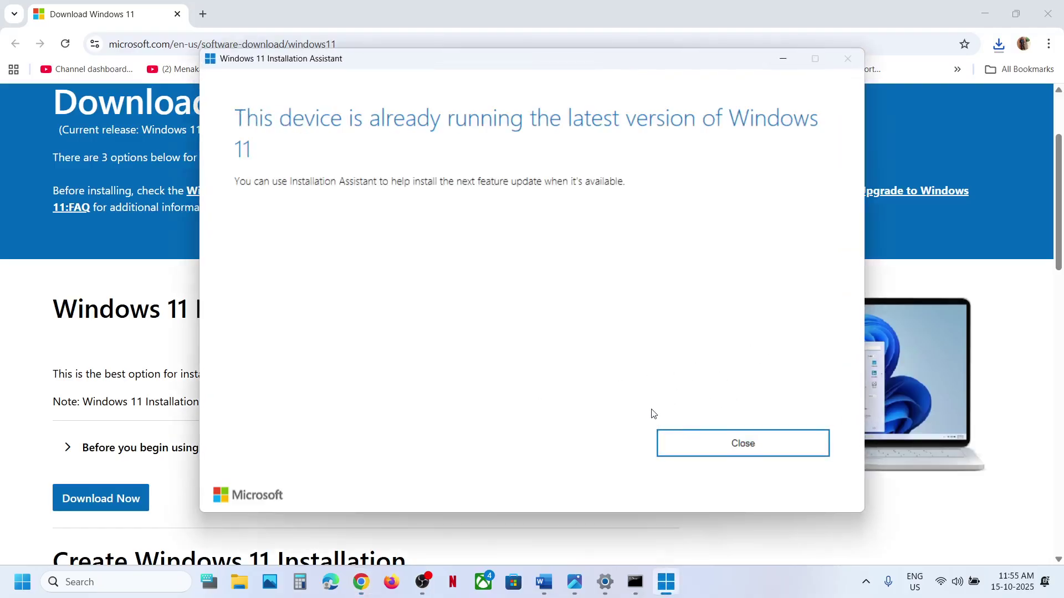
click(748, 441)
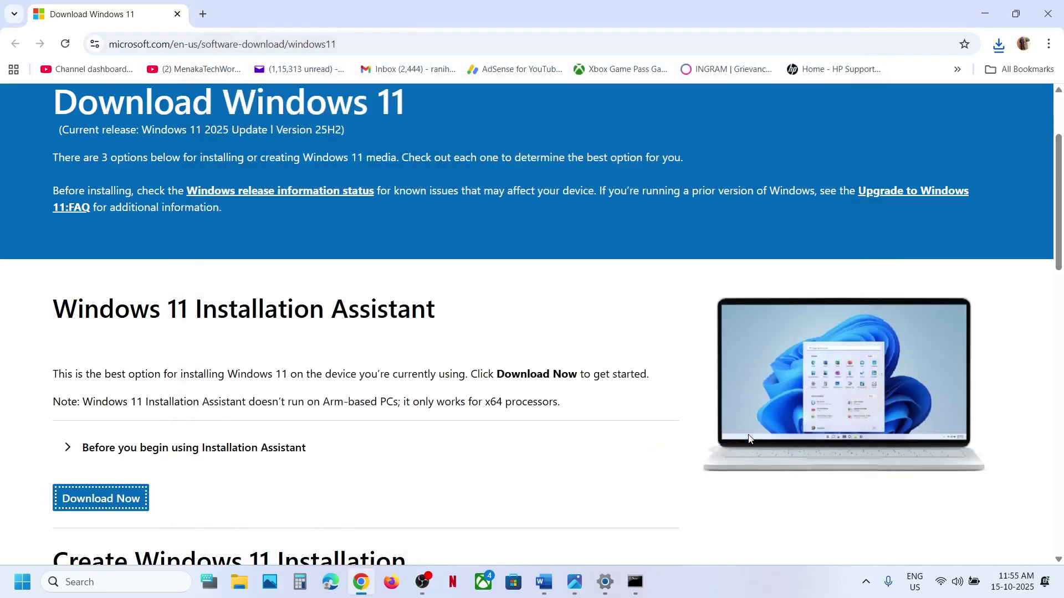
- Open the Microsoft Update Catalog link from the Word notes
click(553, 588)
scroll(385, 339, down, 4)
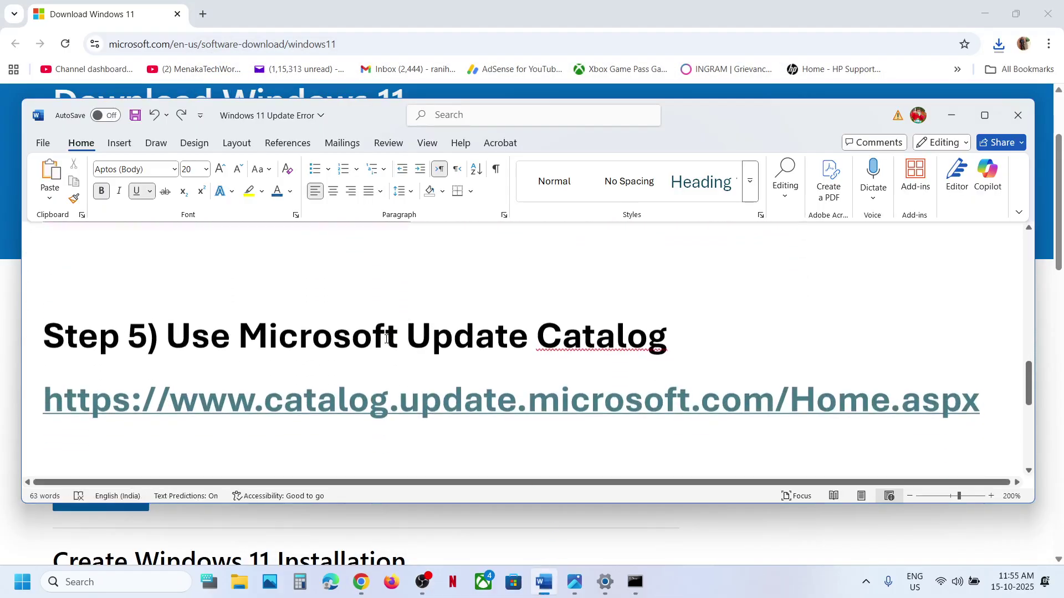
ctrl+click(343, 388)
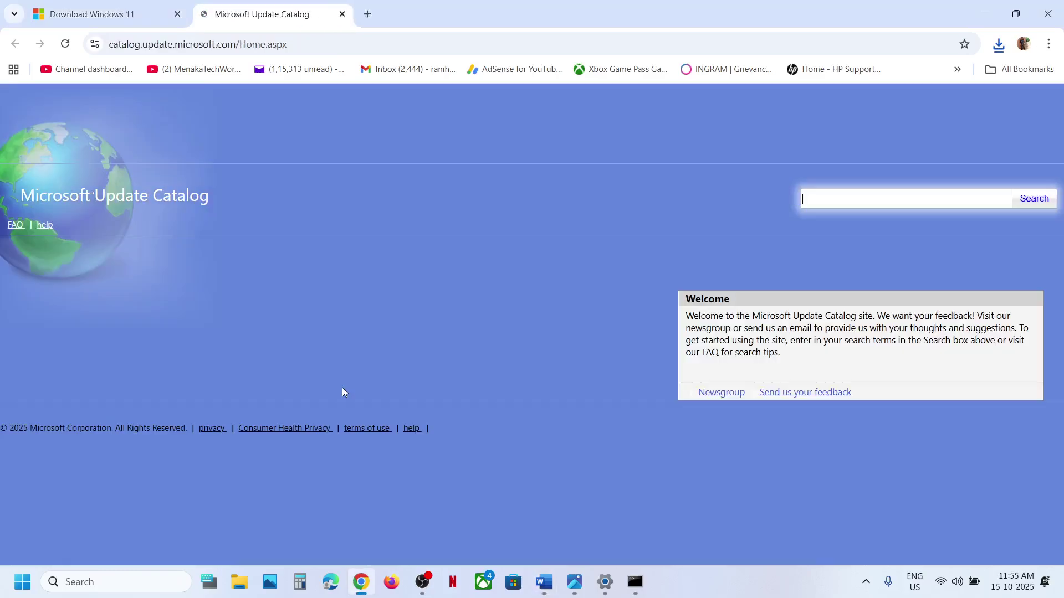
- Copy KB5066835 from Update history and search for it in the catalog
click(604, 579)
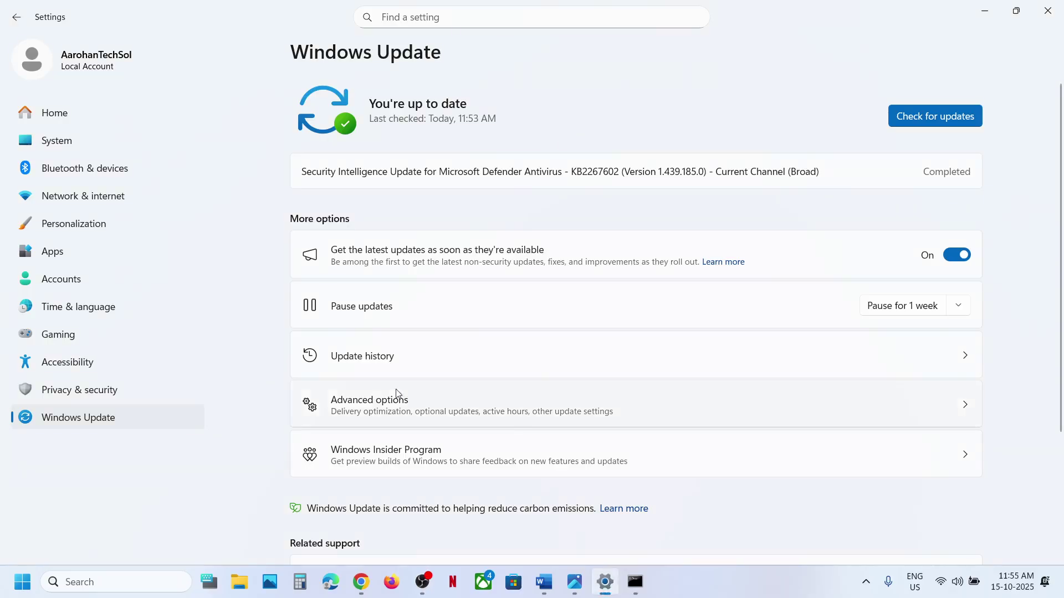
click(376, 364)
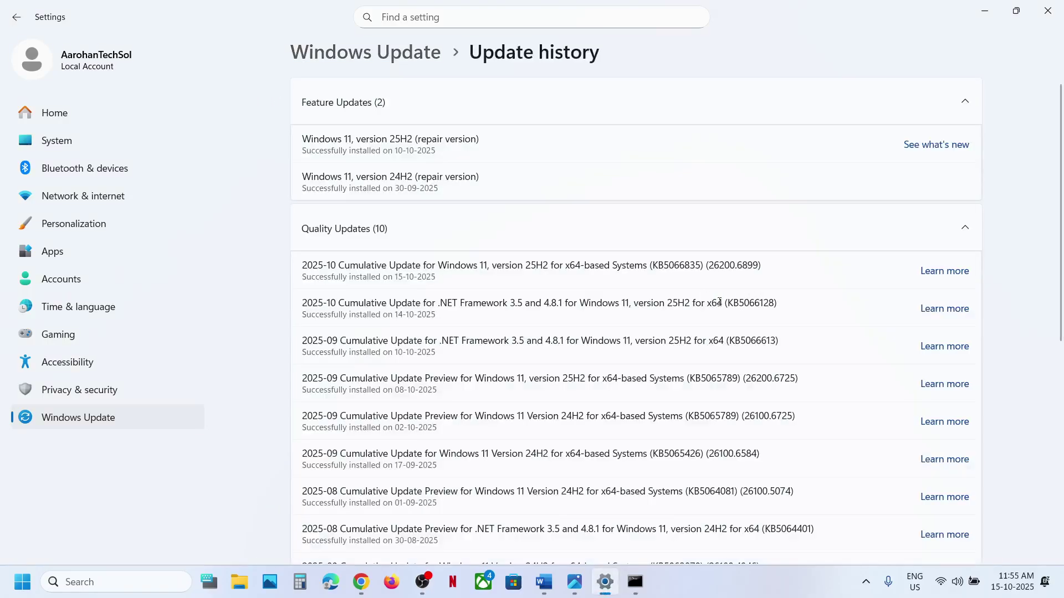
double_click(675, 270)
key(ctrl+c)
click(992, 16)
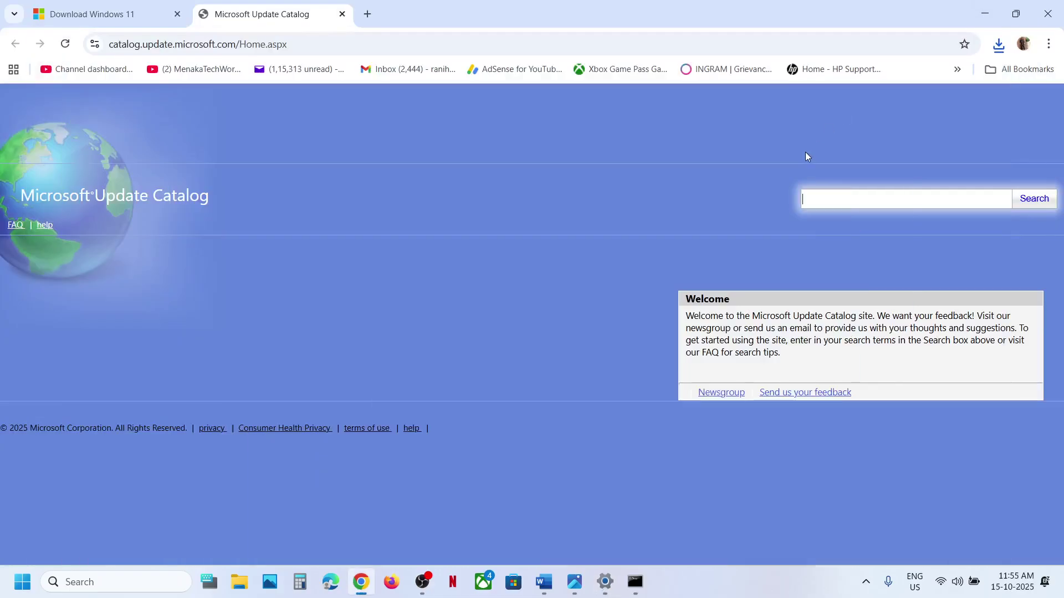
click(824, 198)
key(ctrl+v)
click(1038, 197)
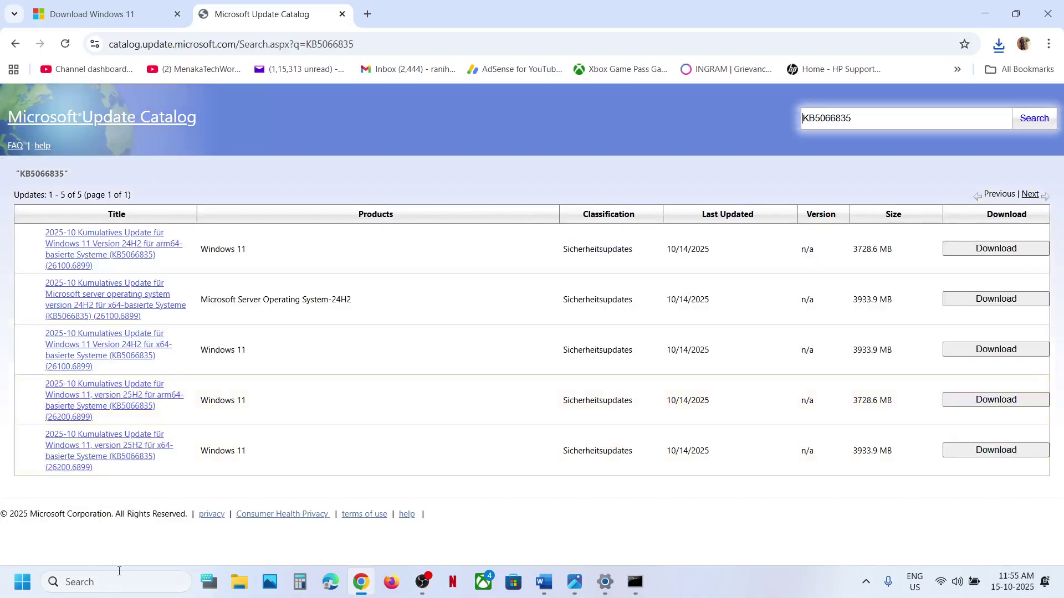
click(108, 582)
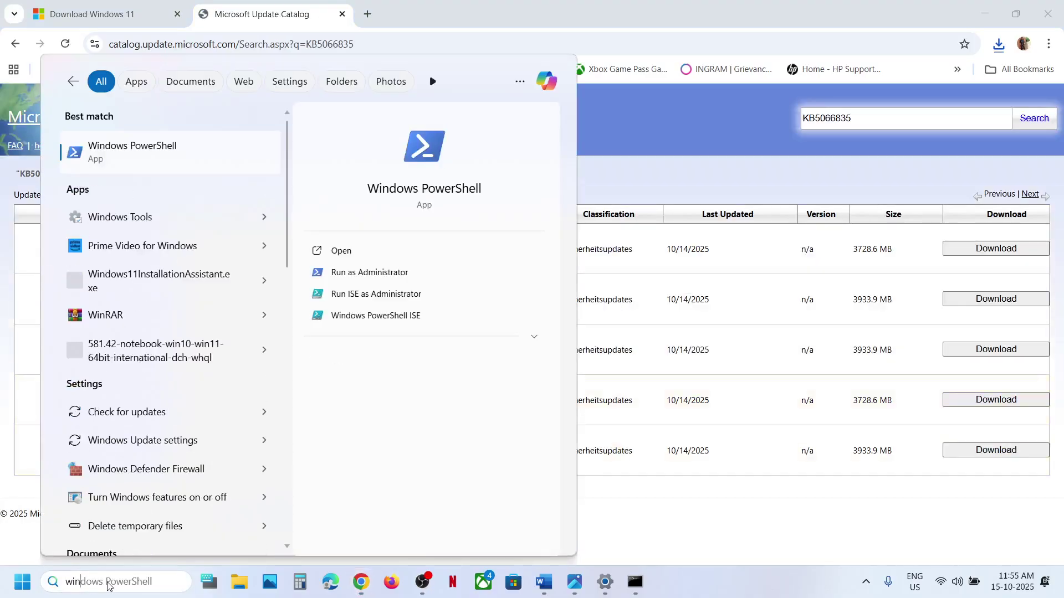
- Check the Windows version with winver, then close the About Windows dialog
text(winver)
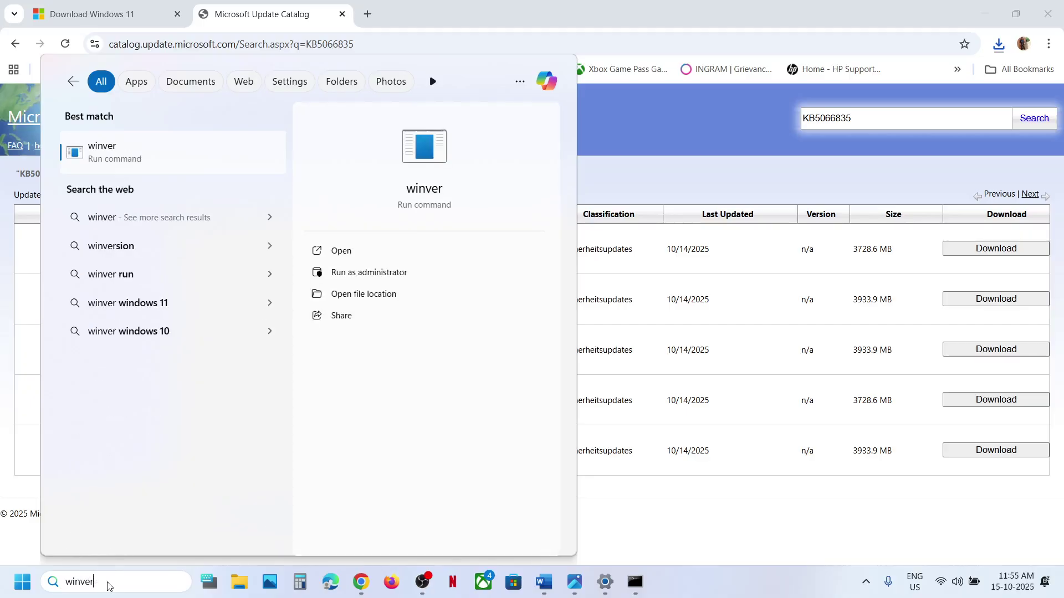
key(Return)
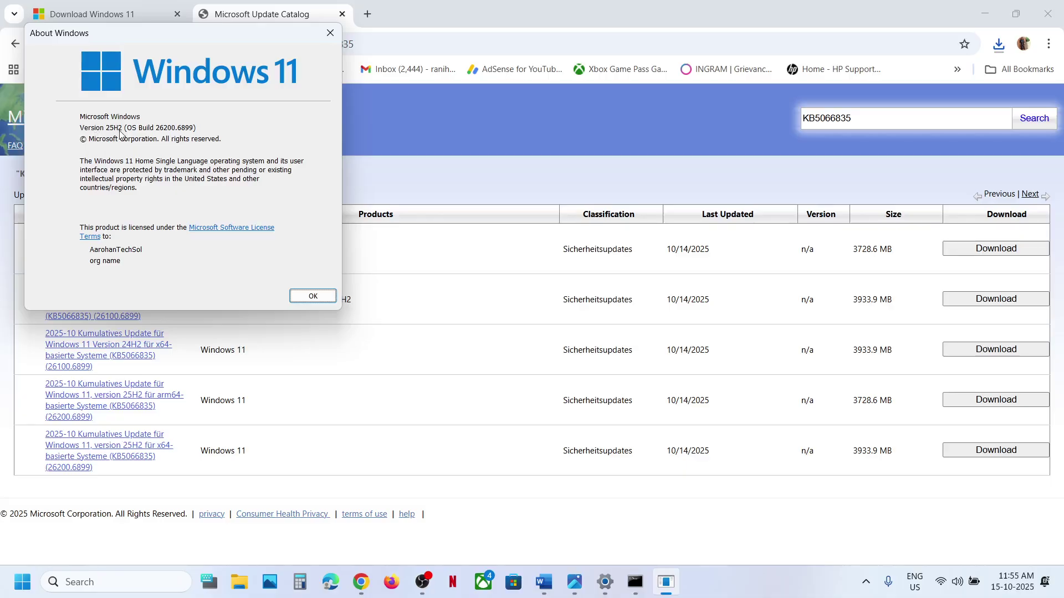
click(321, 41)
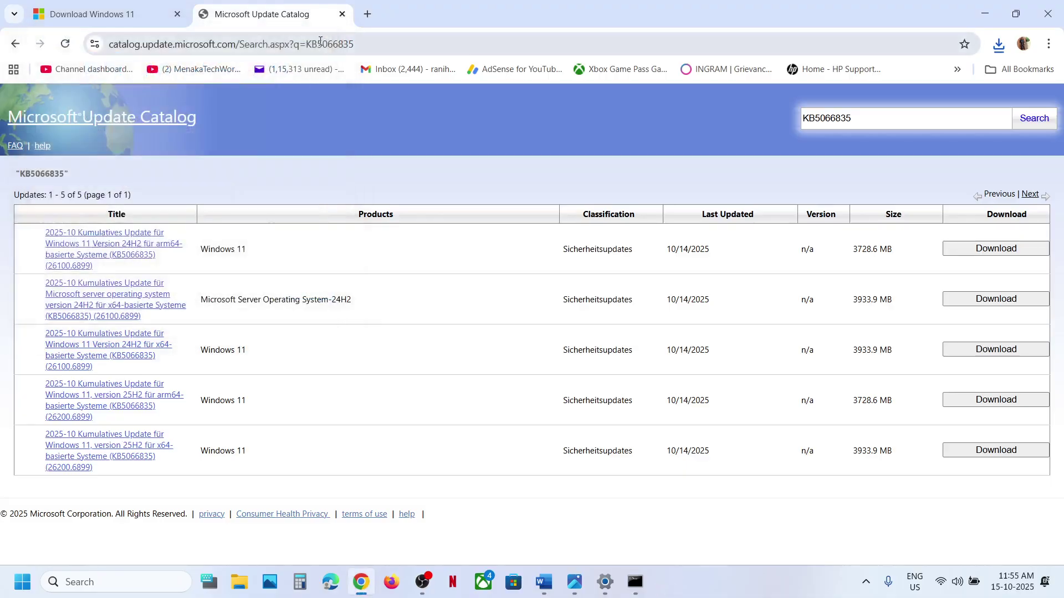
- Confirm the 64-bit, x64-based system type on System > About, then close Settings
key(alt+Tab)
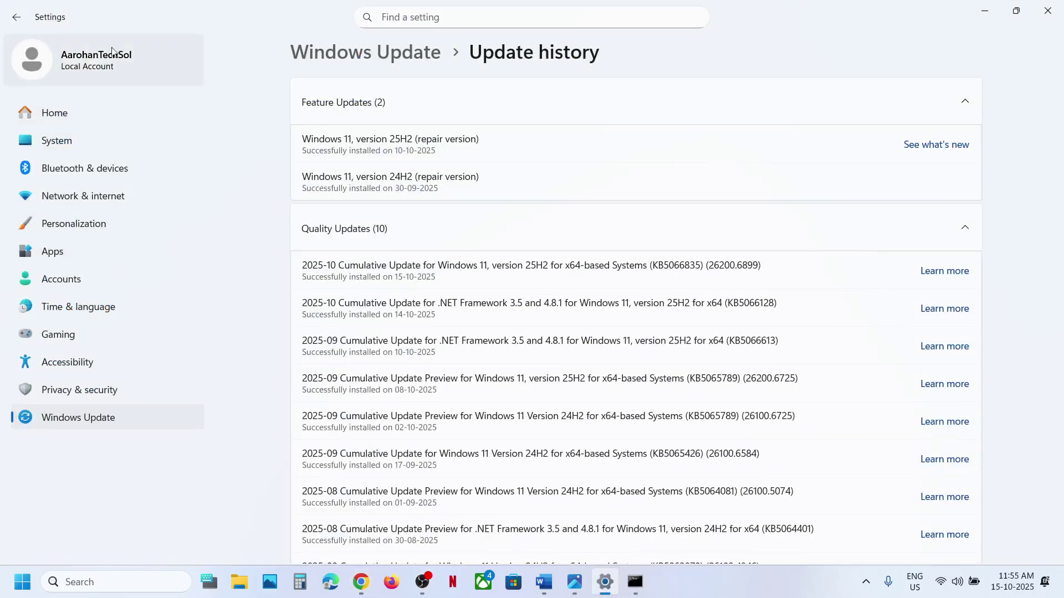
click(56, 140)
scroll(427, 410, down, 10)
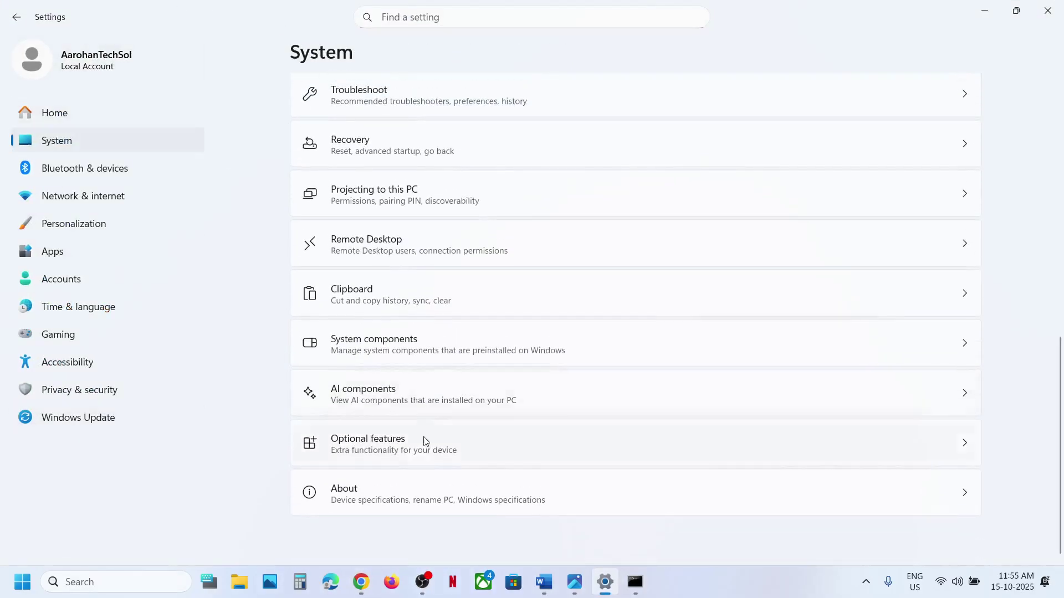
click(381, 500)
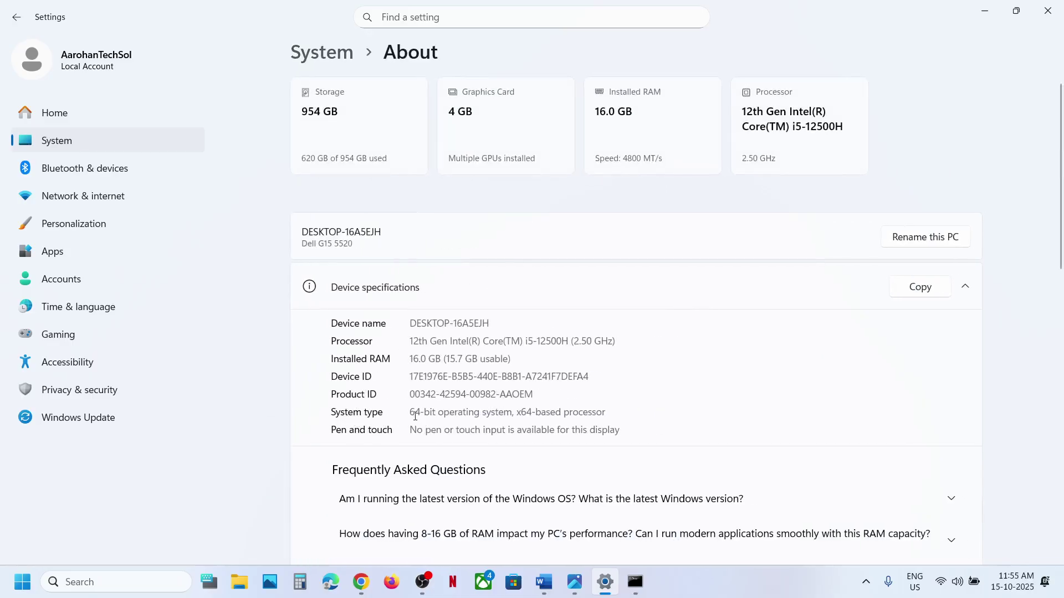
drag(414, 416, 605, 414)
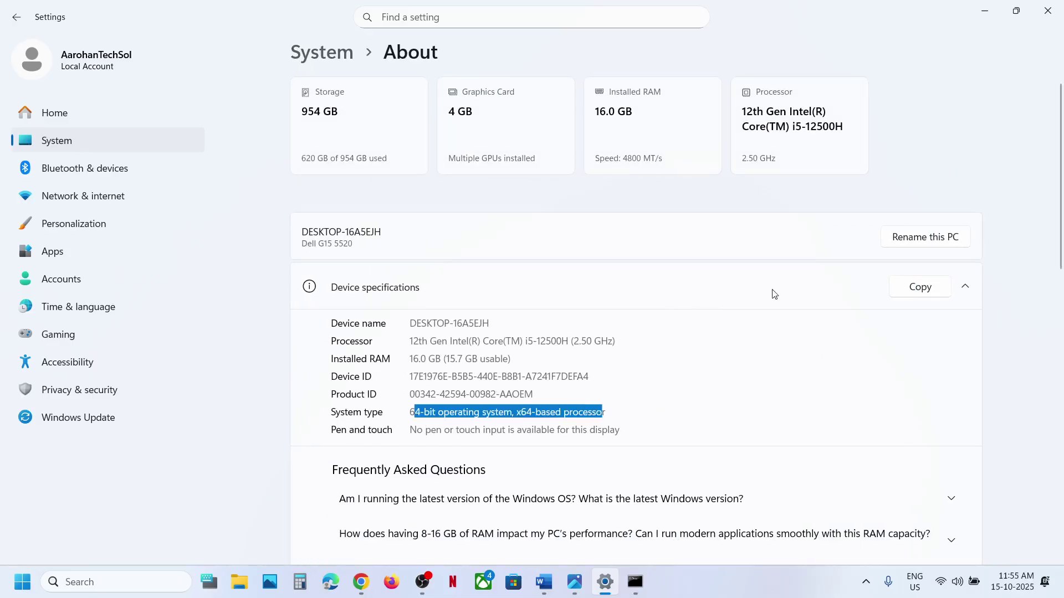
click(1048, 11)
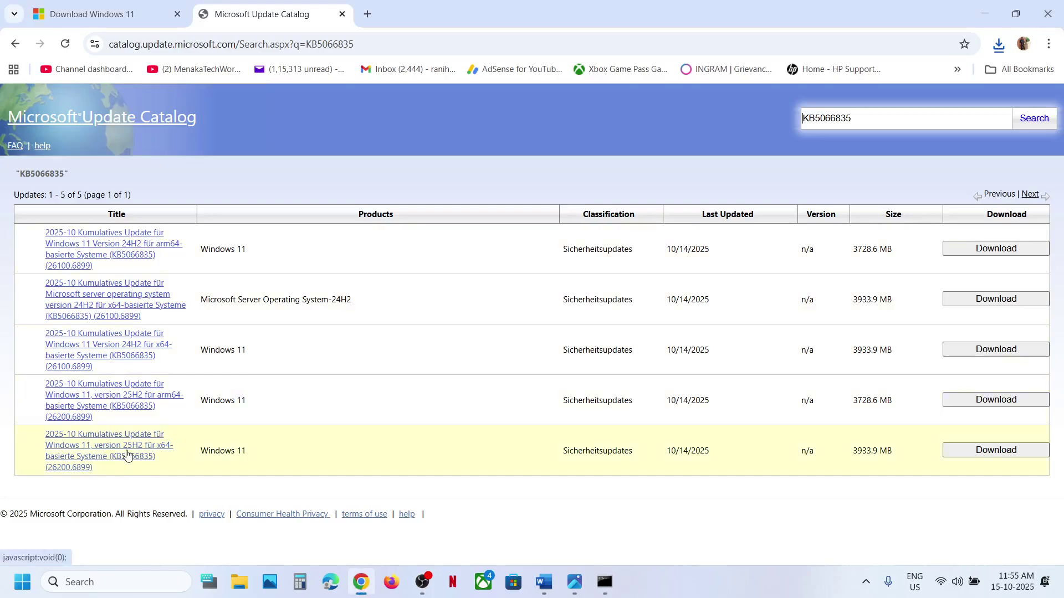
- Translate the German KB5066835 catalog results into English through Chrome's menu
click(1049, 53)
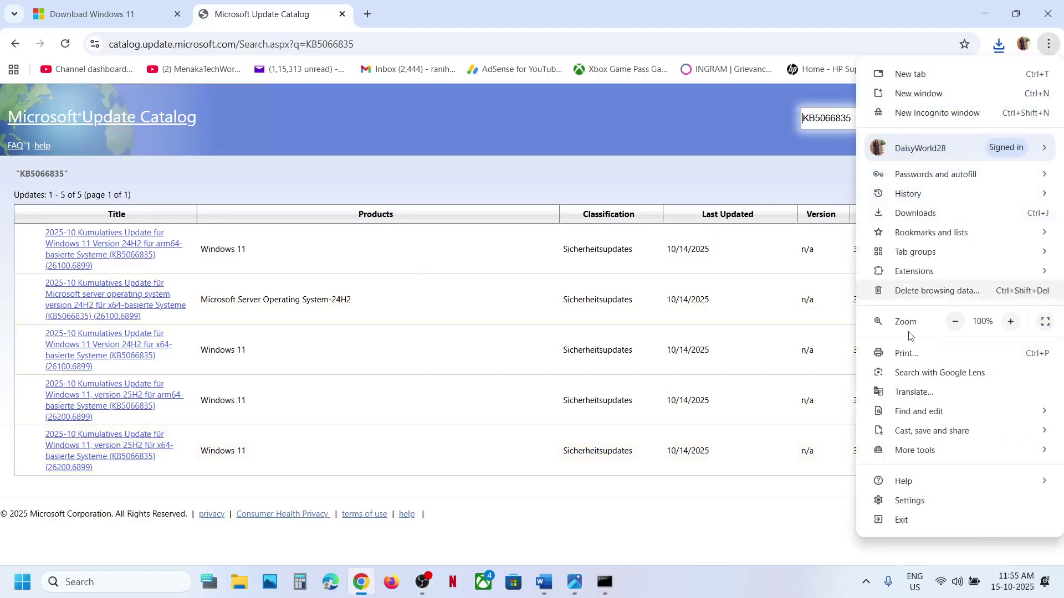
click(922, 391)
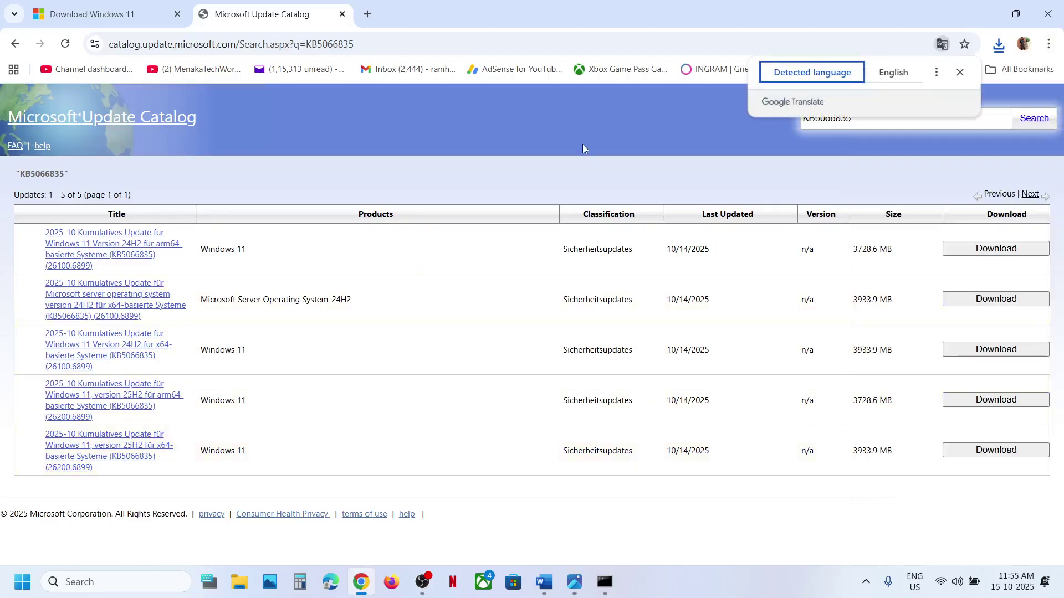
click(923, 68)
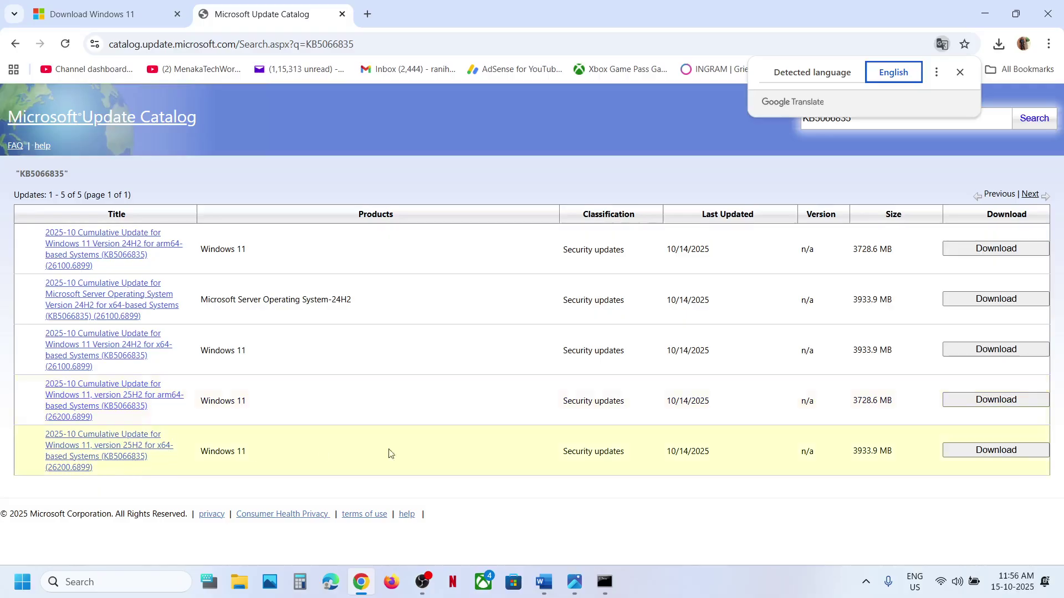
- Download the 3.3 GB windows11.0-kb5066835-x64 .msu package and confirm its progress in Chrome's downloads
click(989, 450)
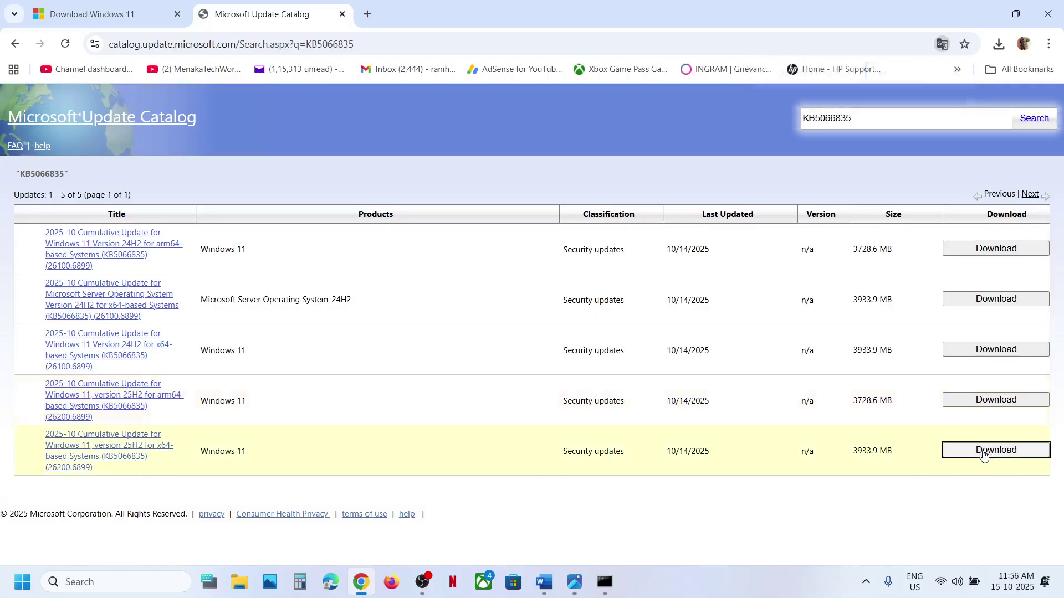
drag(252, 15, 541, 144)
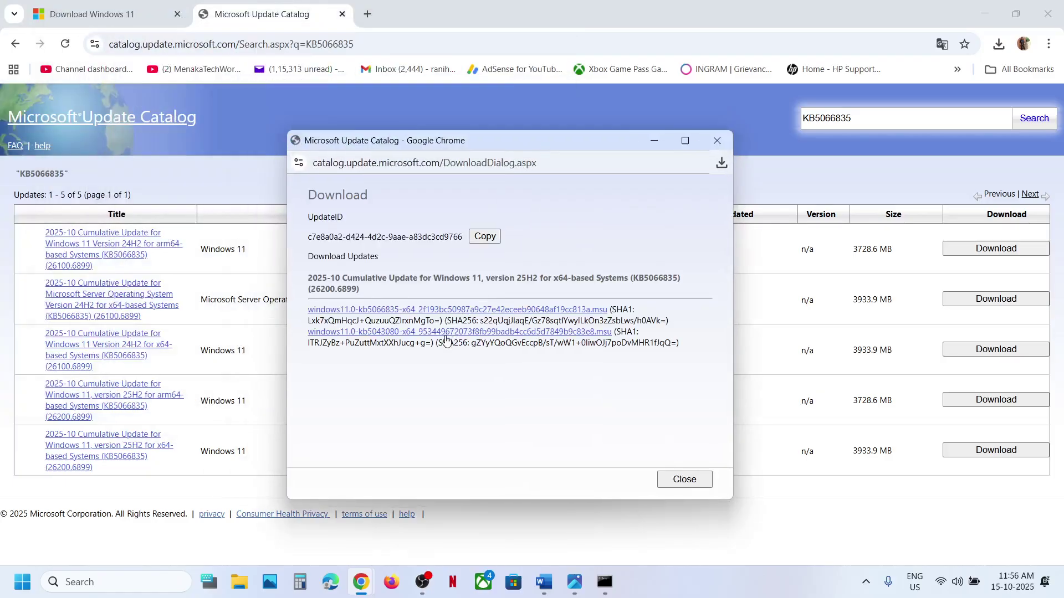
click(400, 313)
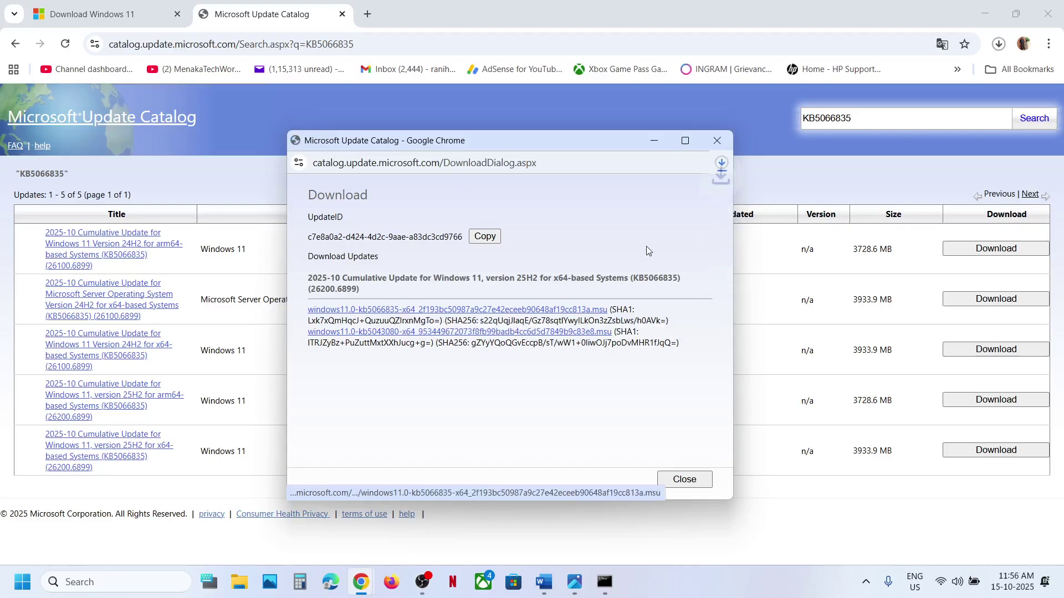
click(722, 164)
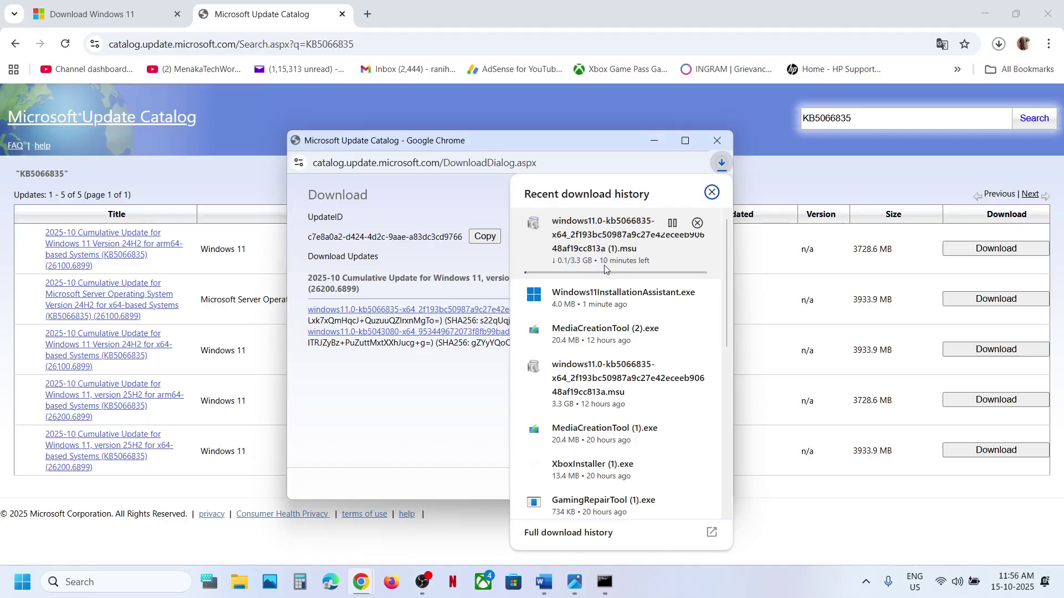
click(513, 120)
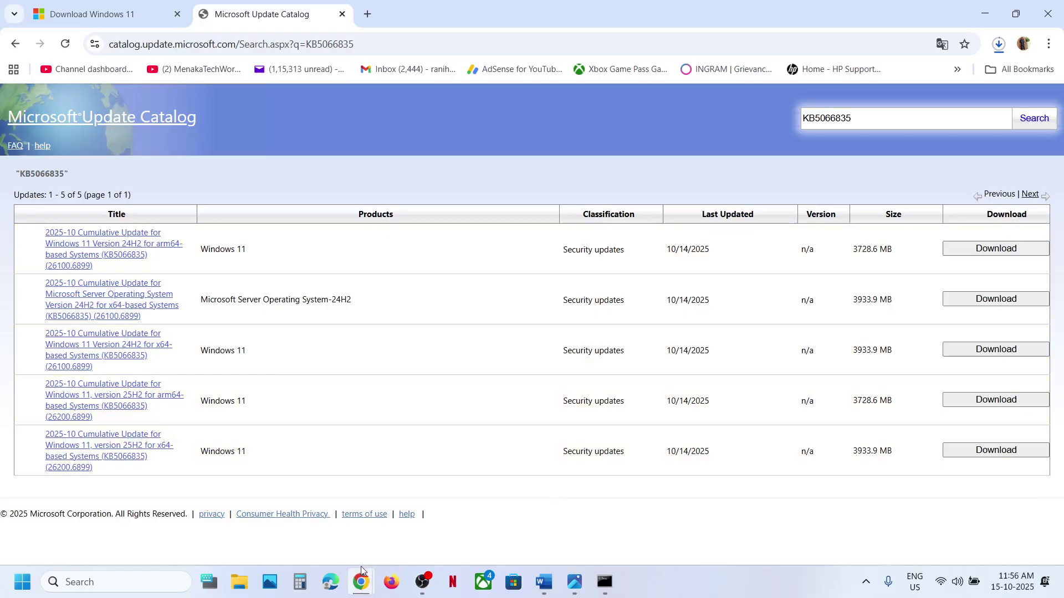
- Check the Windows Update history in Settings and select the .NET update's KB number
key(super+i)
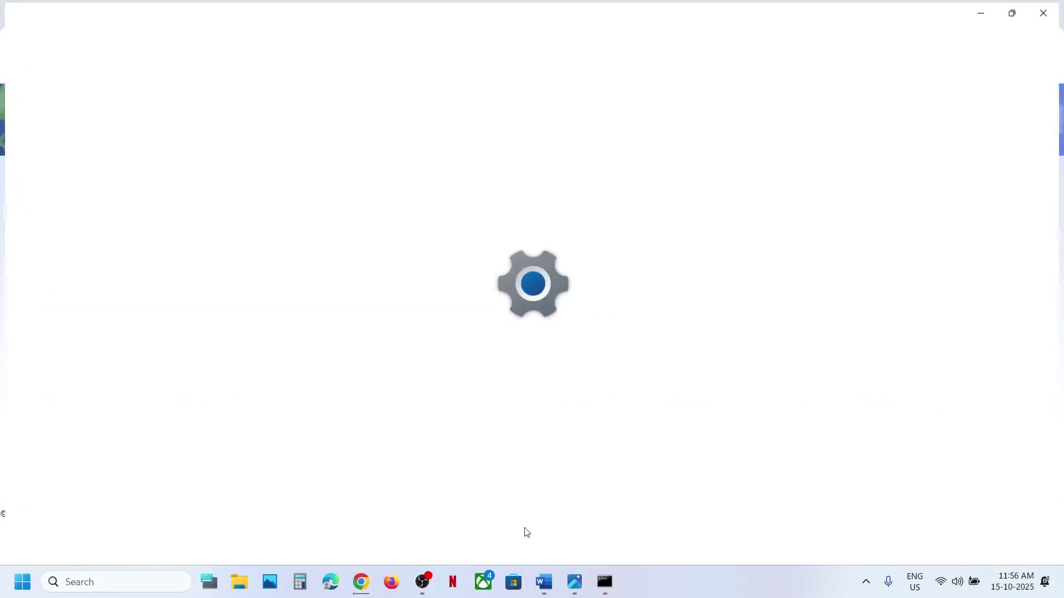
click(92, 397)
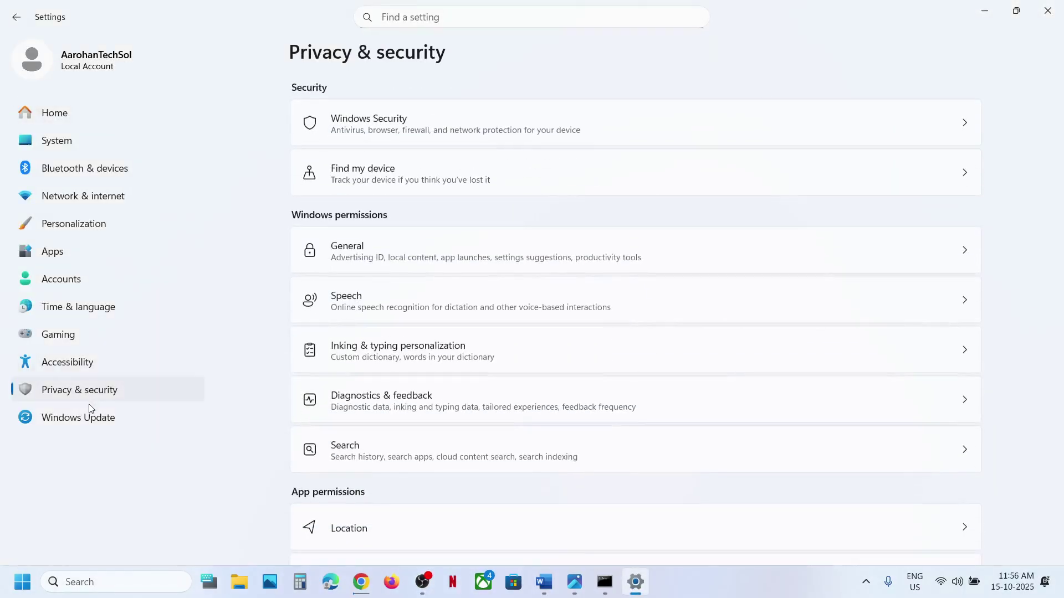
click(86, 417)
click(391, 303)
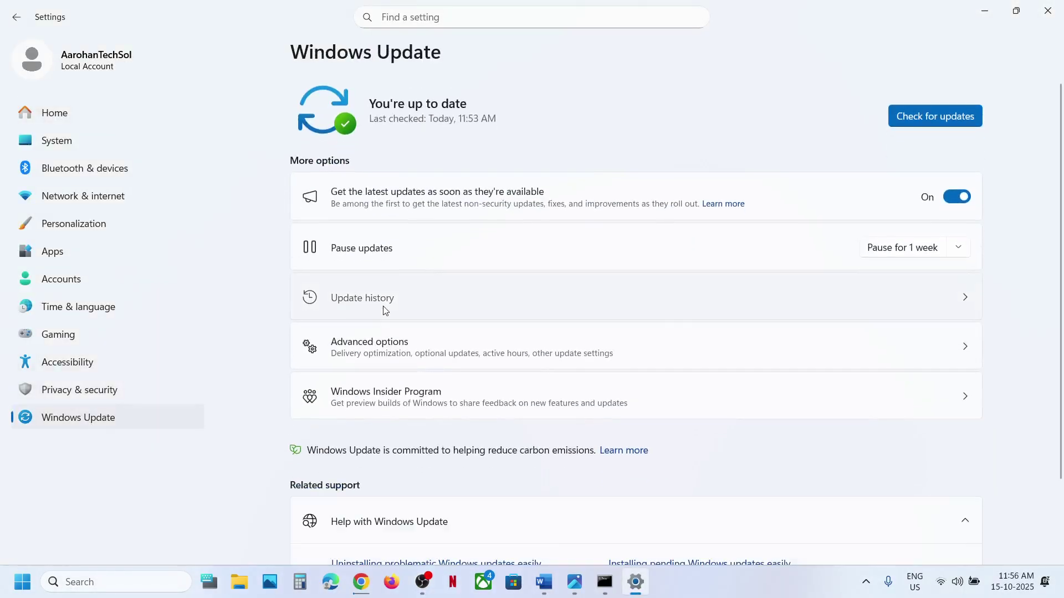
drag(733, 302, 777, 304)
click(991, 15)
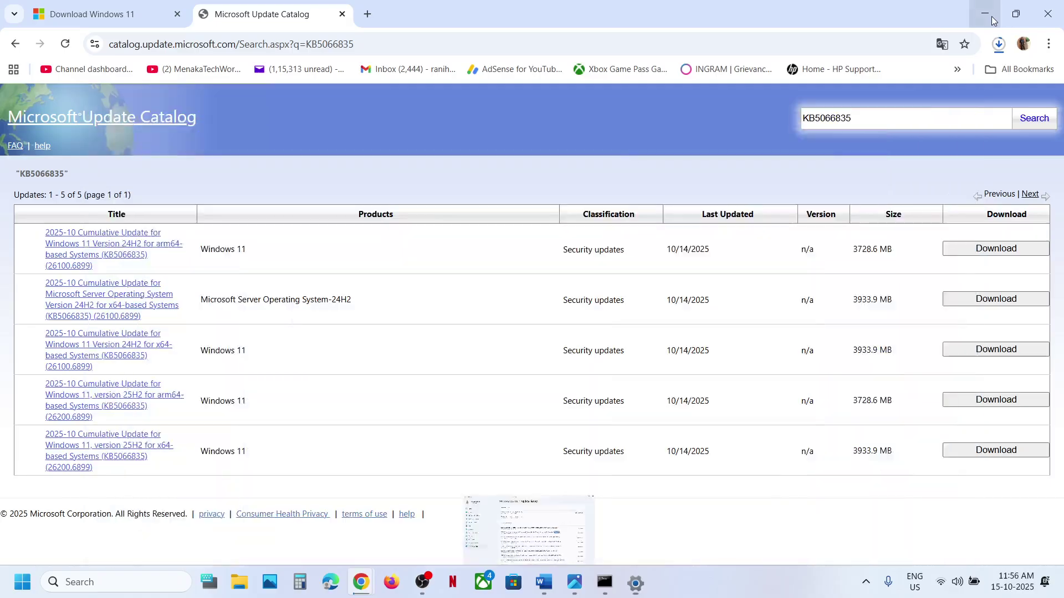
- Bring back the Windows 11 Update Error notes in Word and select a line of text
click(543, 582)
scroll(356, 424, down, 3)
scroll(356, 425, up, 1)
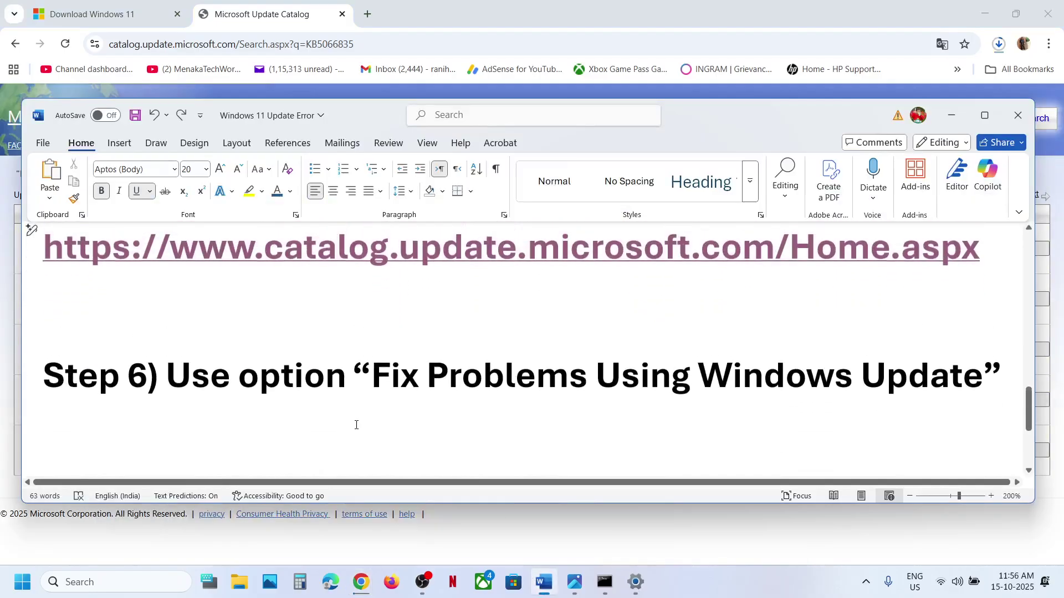
drag(374, 383, 899, 379)
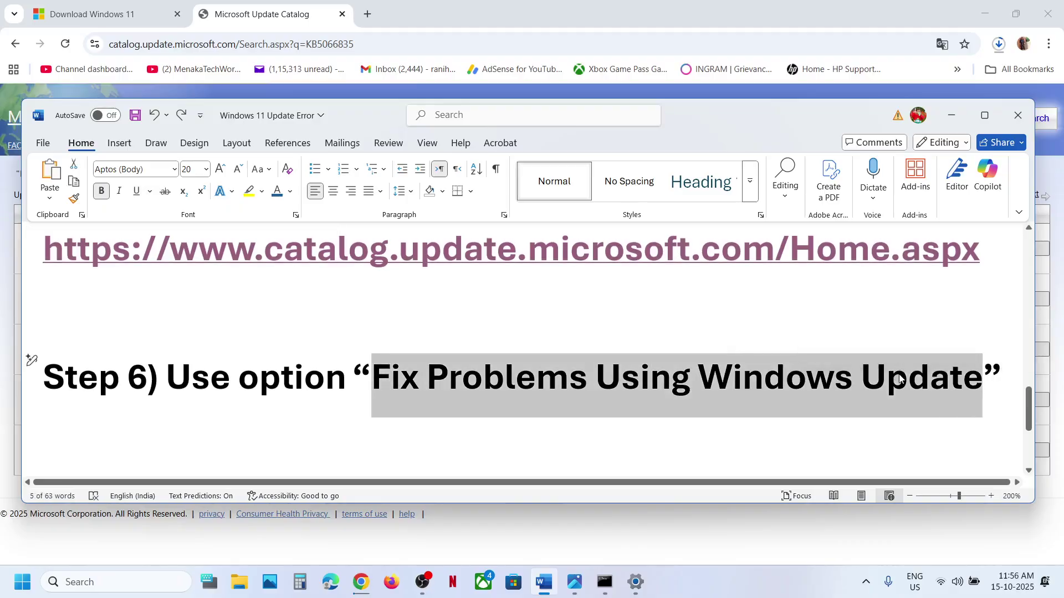
- Open Recovery under Windows Update Advanced options, then scroll the Word notes to Step 7
key(alt+Tab)
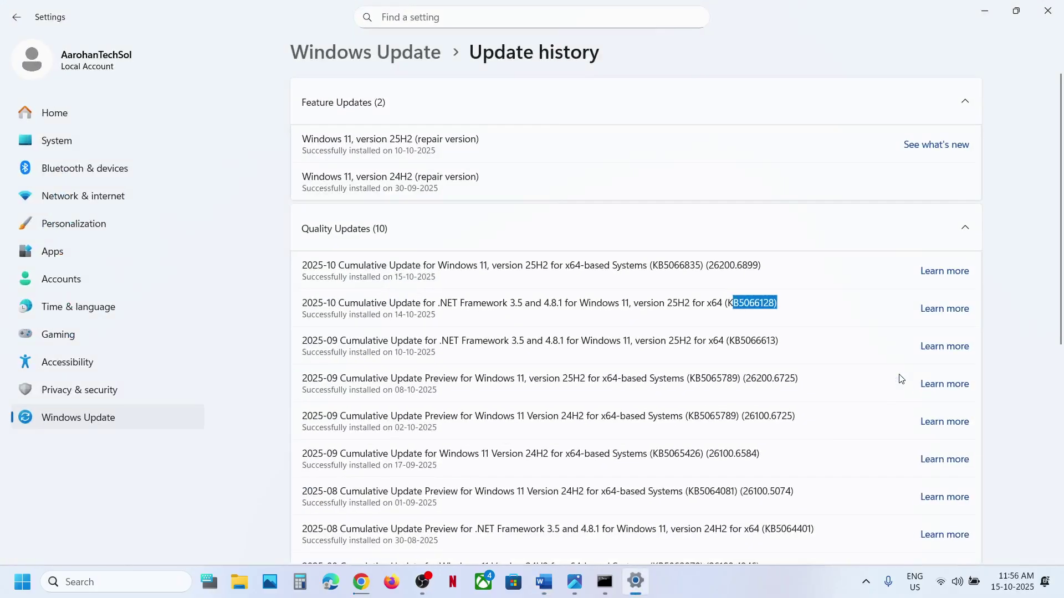
click(105, 427)
click(396, 354)
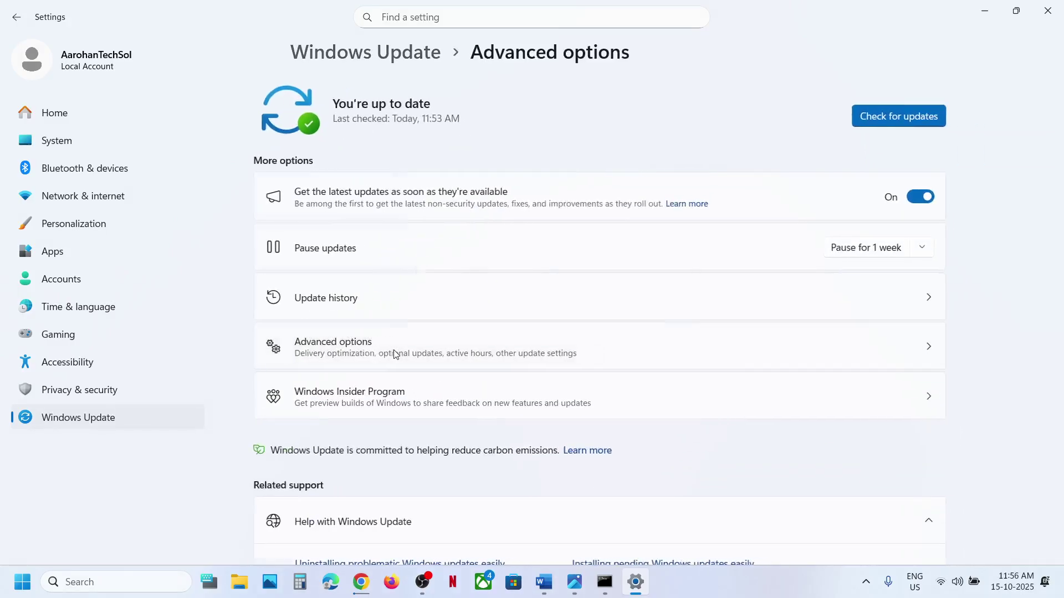
scroll(394, 356, down, 3)
click(381, 411)
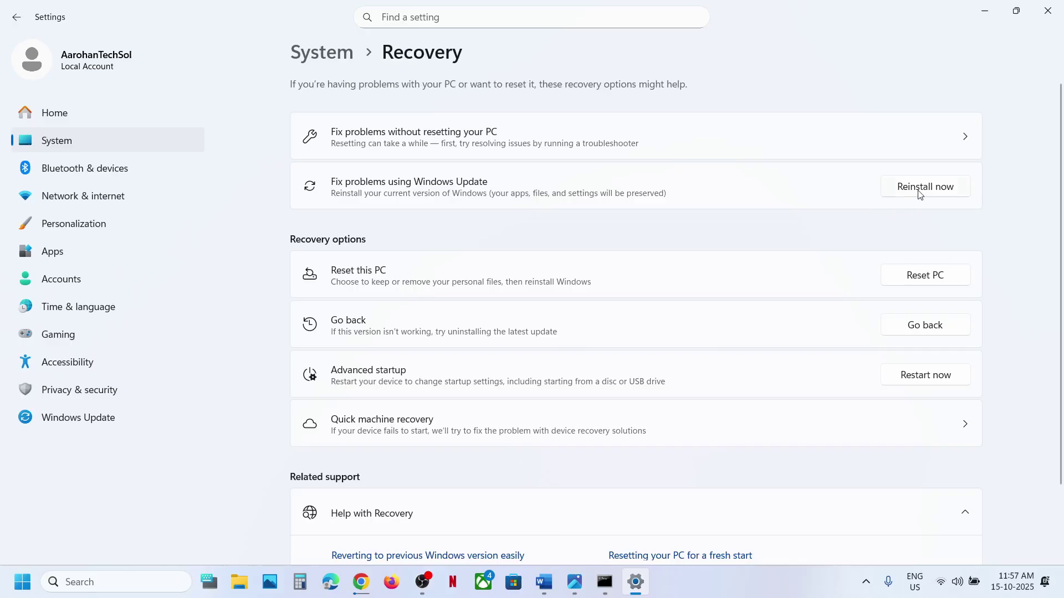
click(544, 581)
scroll(390, 401, down, 4)
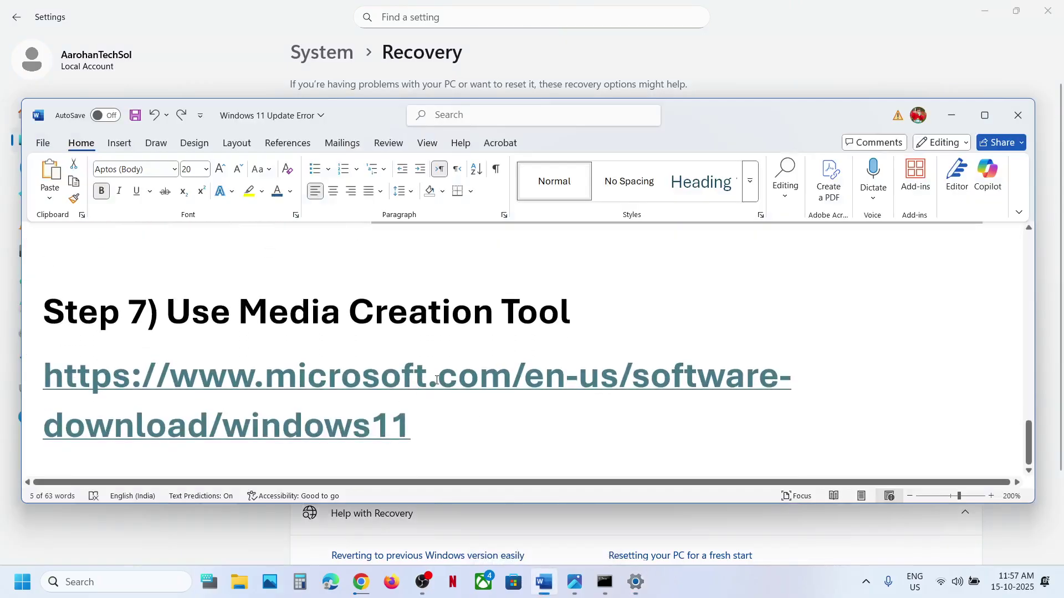
- Download the 20.4 MB MediaCreationTool.exe from the Windows 11 download page and verify it in Chrome
ctrl+click(402, 382)
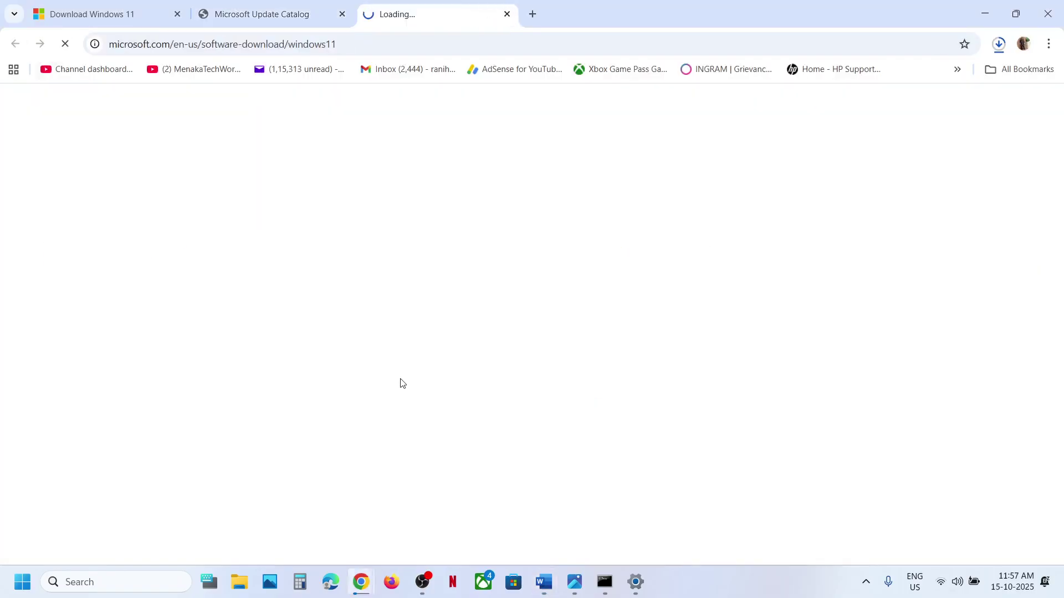
scroll(197, 429, down, 7)
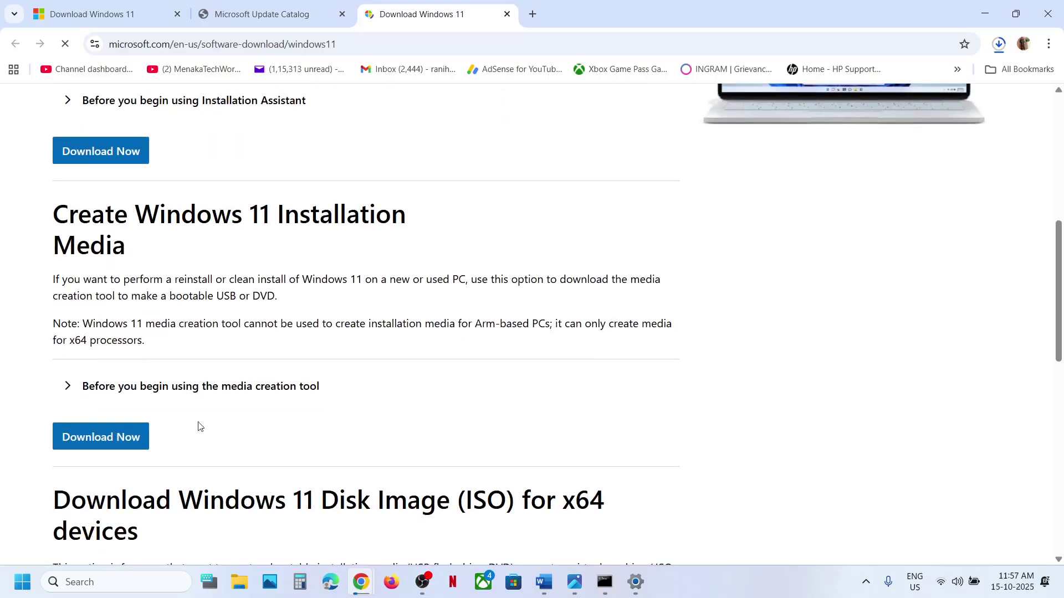
click(128, 438)
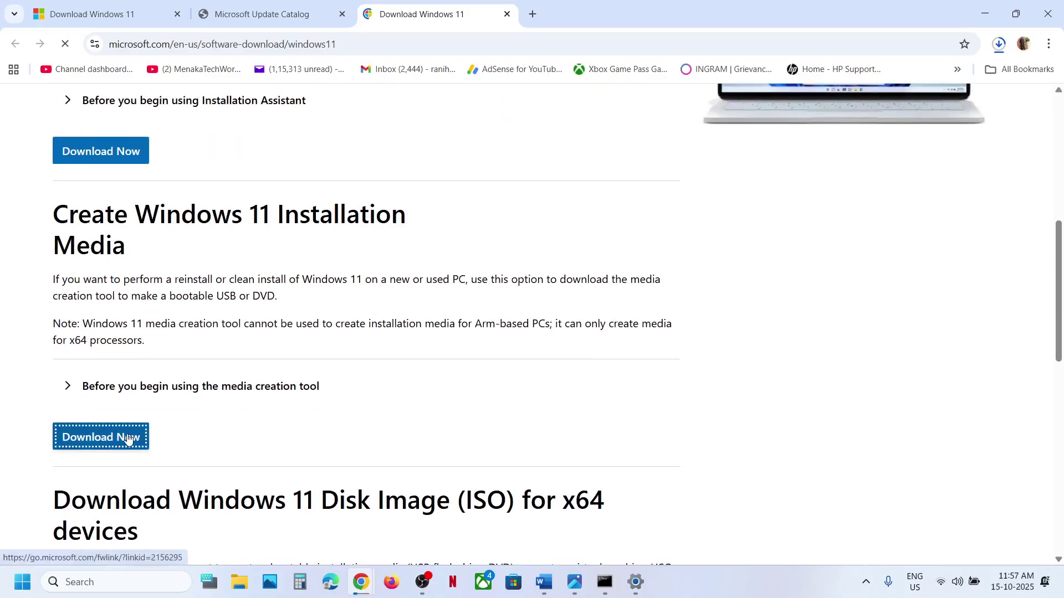
click(997, 46)
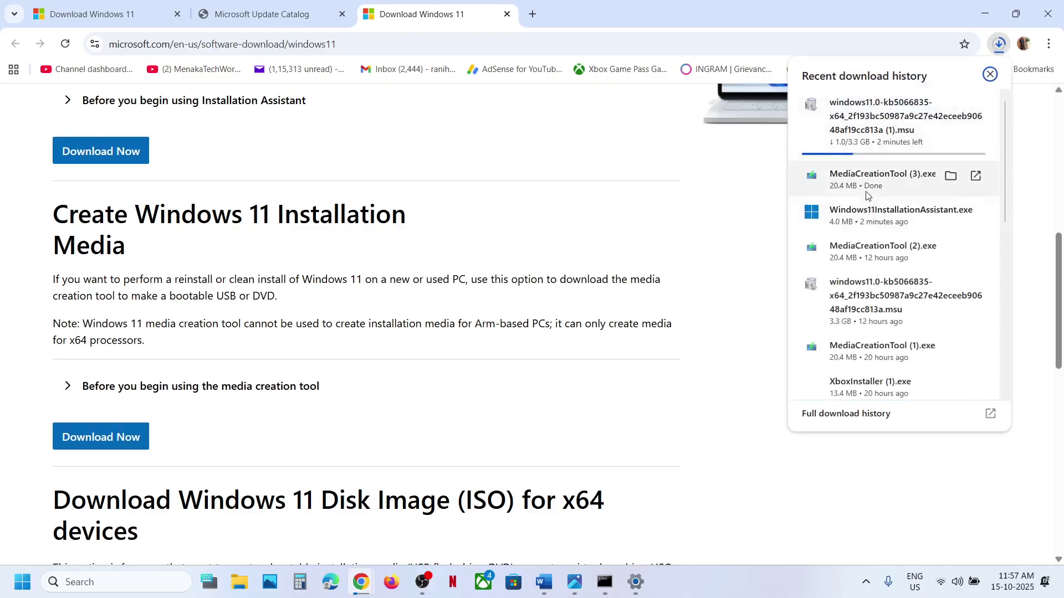
click(574, 582)
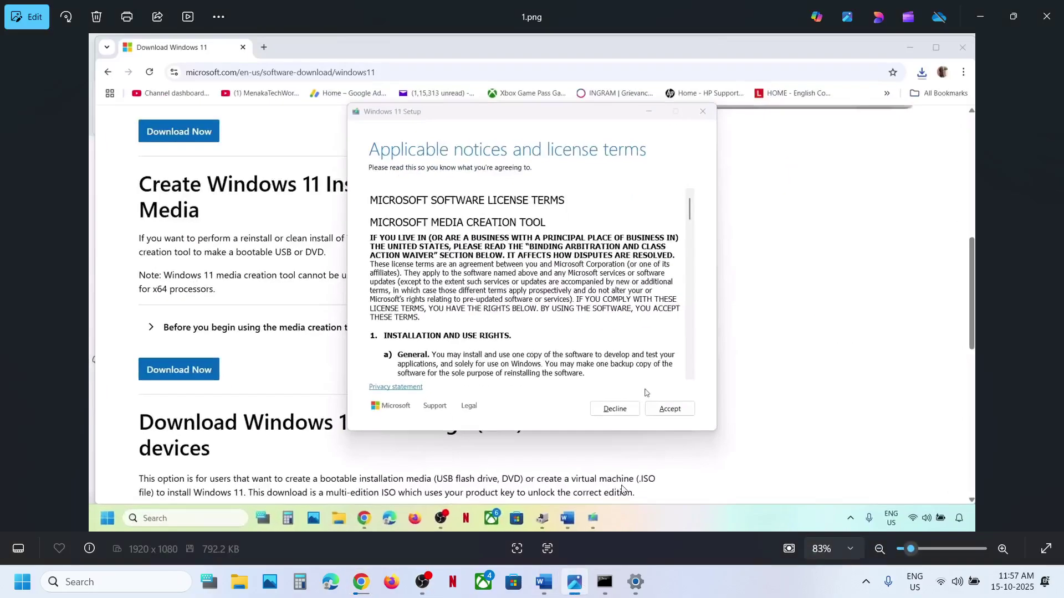
- Advance the screenshots from language and edition selection through to the Windows ISO on the desktop (8.png)
key(Right)
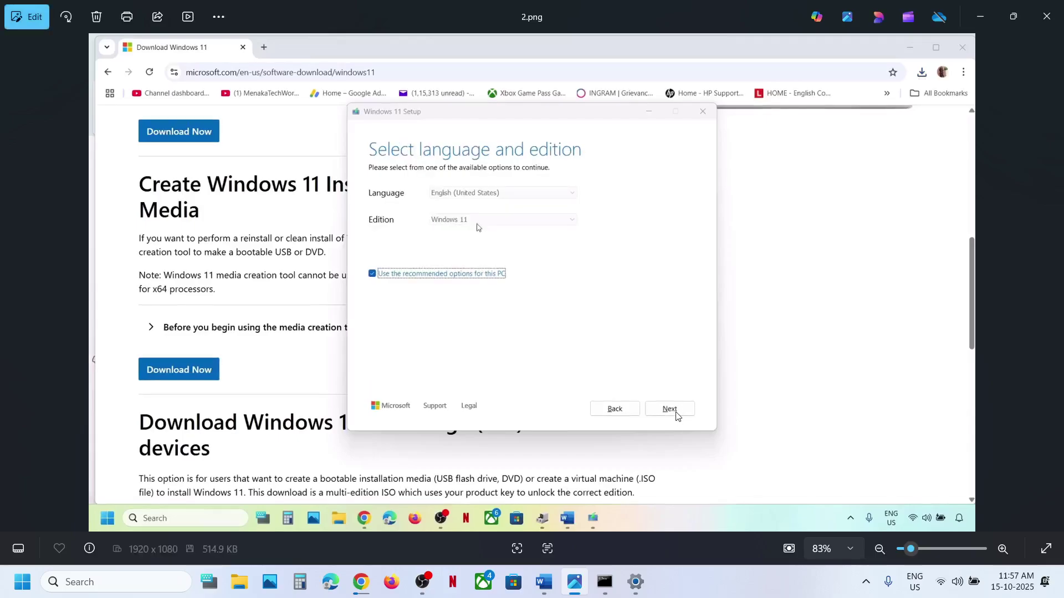
key(Right)
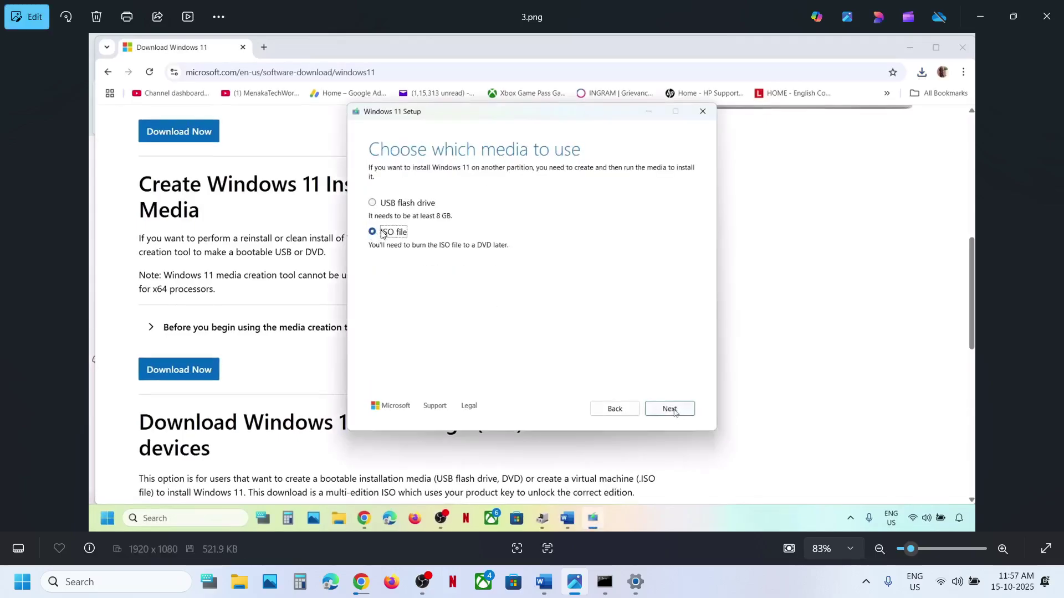
key(Right)
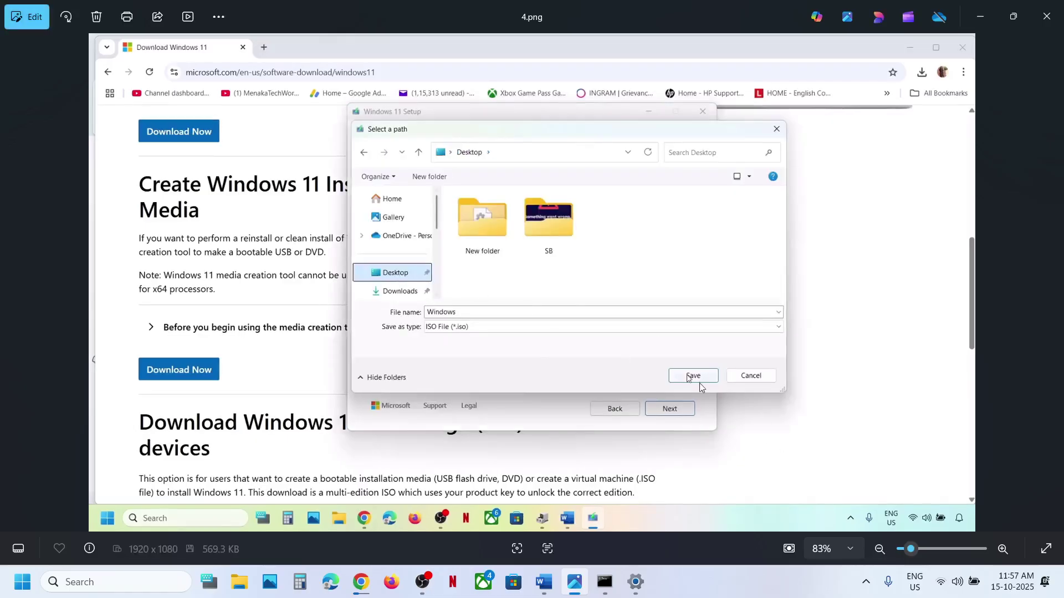
key(Right)
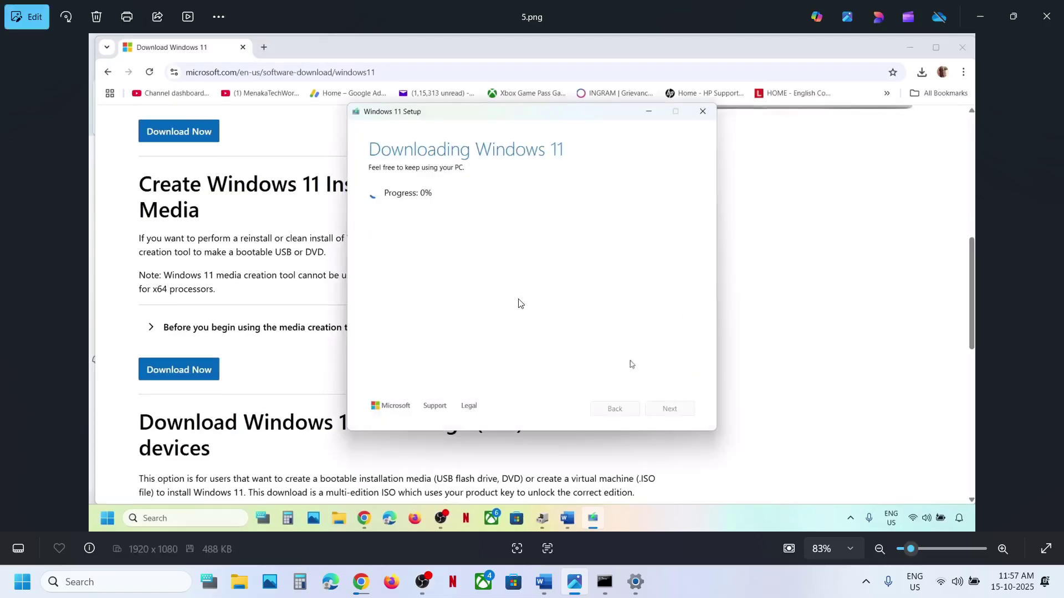
key(Right)
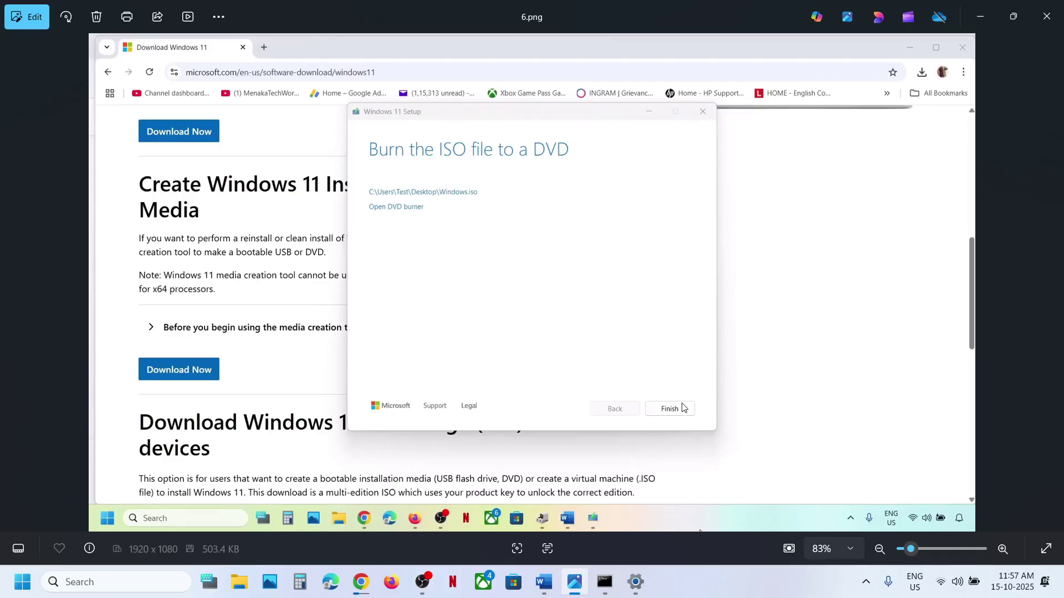
key(Right)
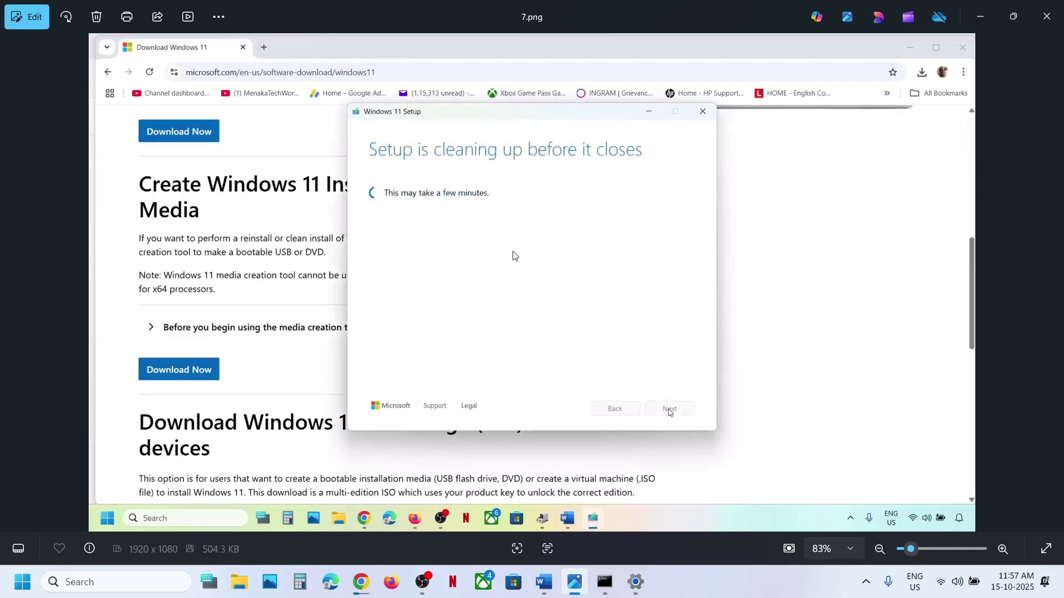
key(Right)
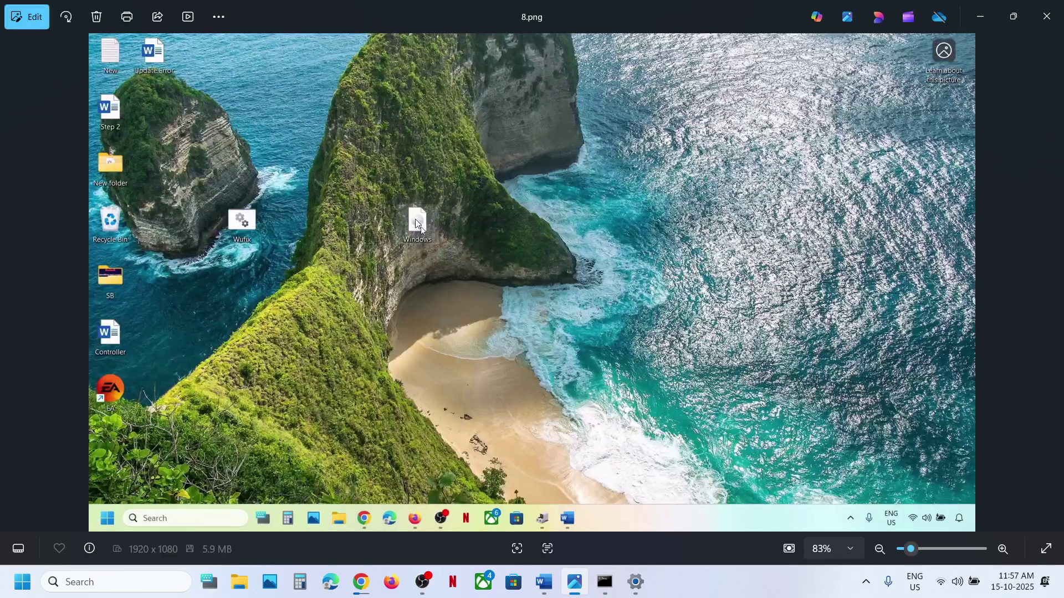
- Advance screenshots 9.png to 13.png, from the mounted ISO's drive to Ready to install
key(Right)
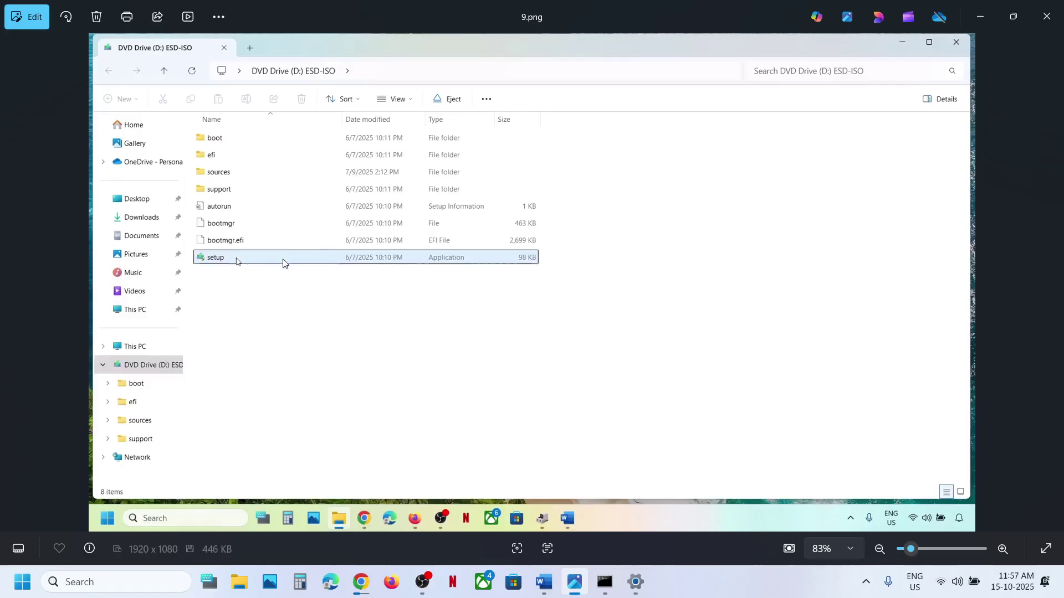
key(Right)
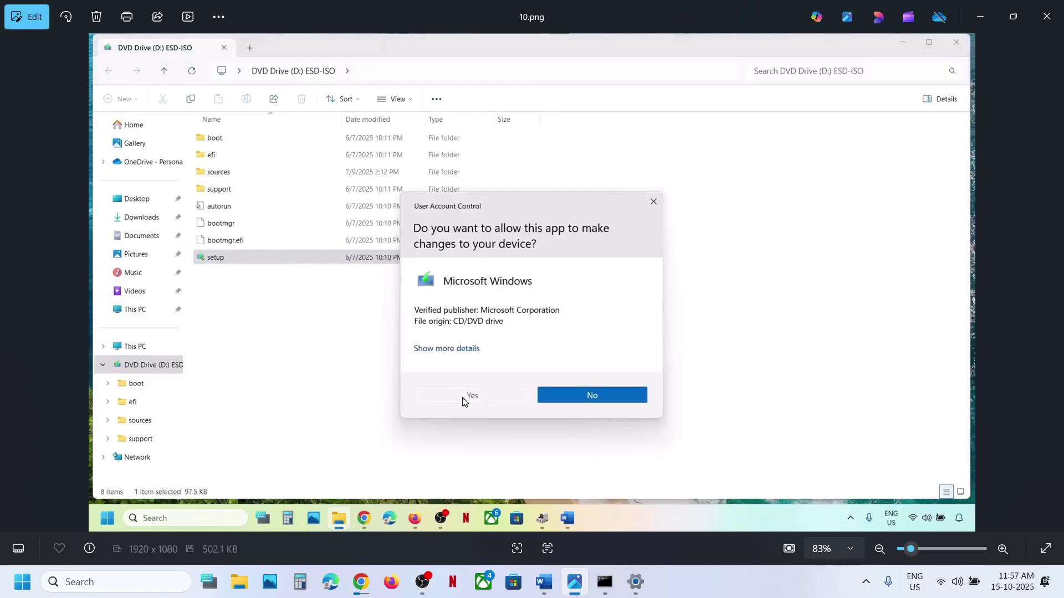
key(Right)
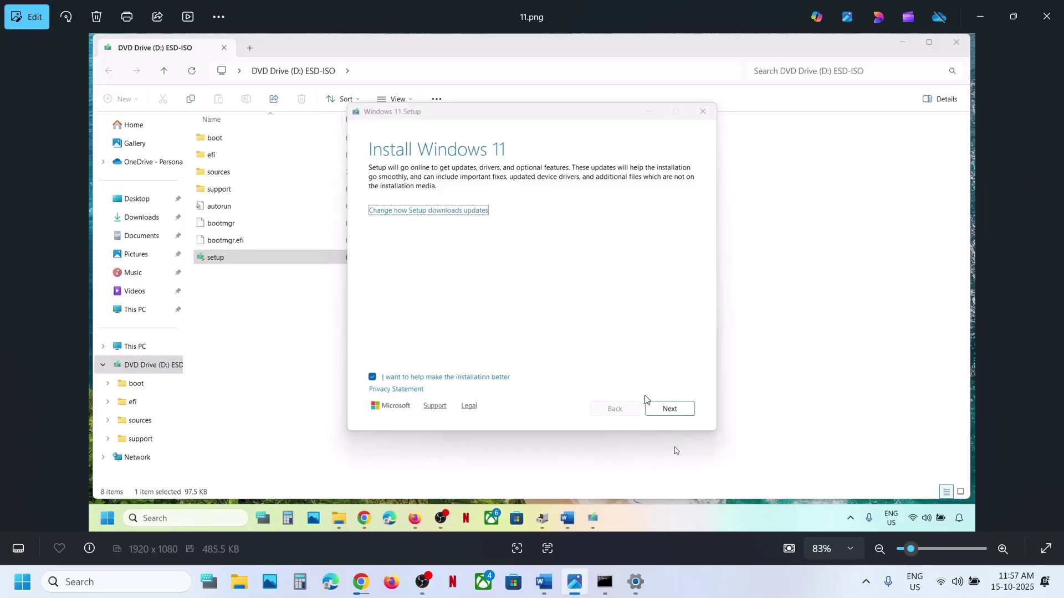
key(Right)
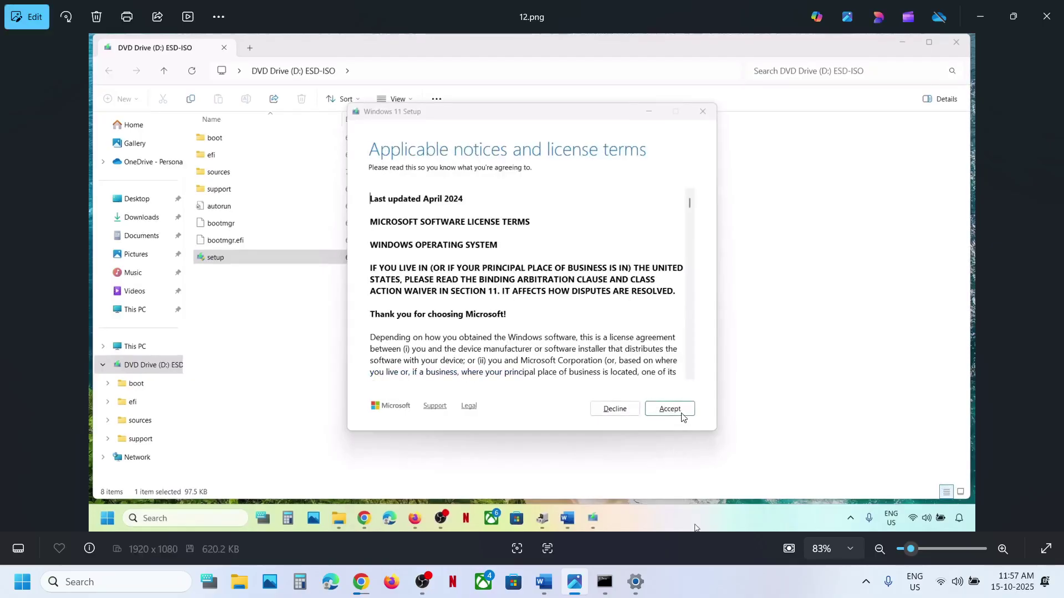
key(Right)
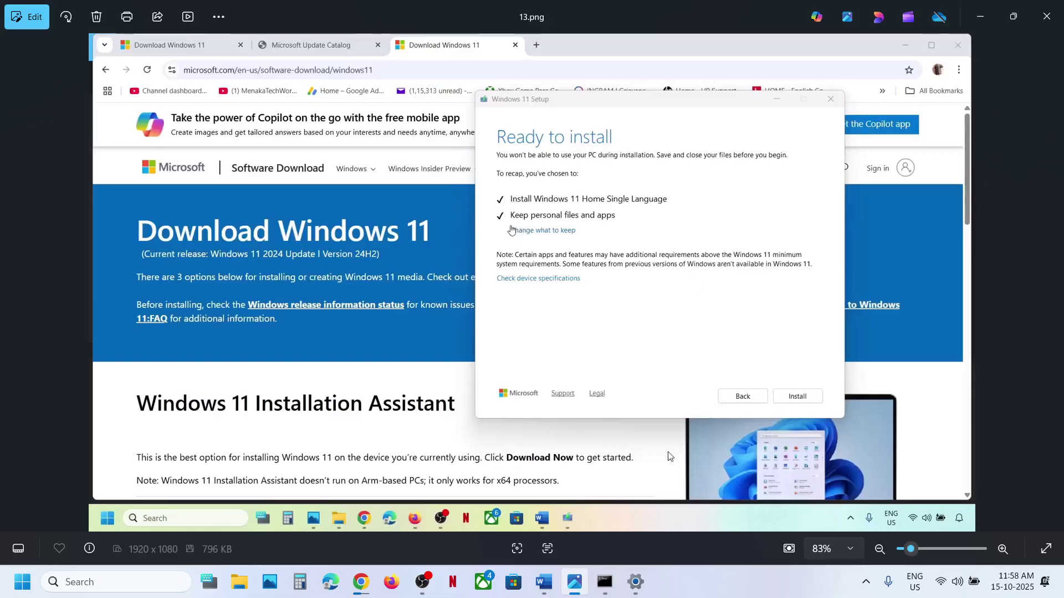
click(641, 582)
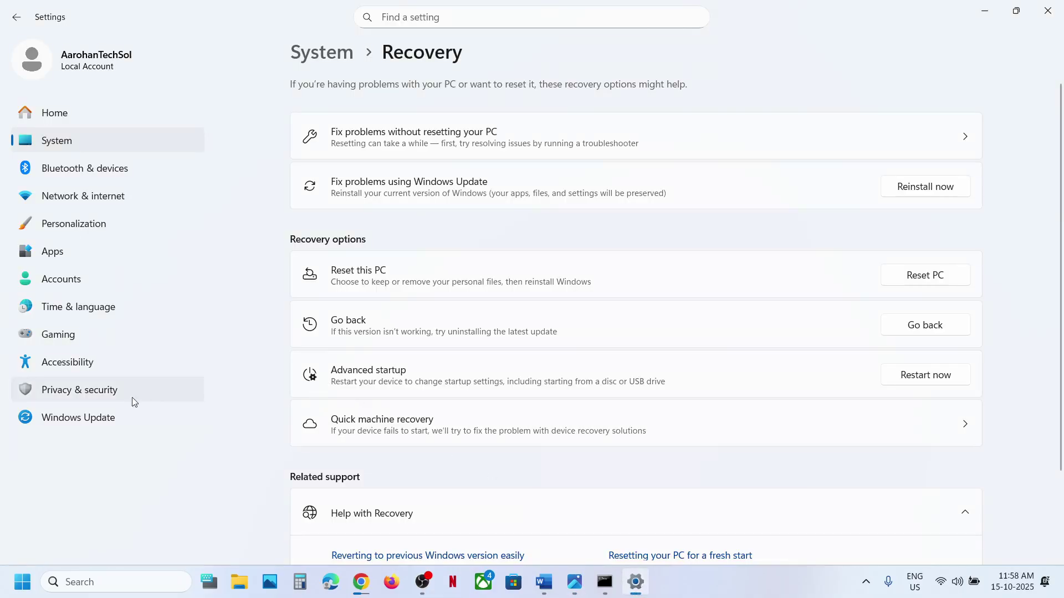
- Open Windows Update's Update history and highlight the KB5066835 cumulative update installed on 15-10-2025
click(117, 397)
click(83, 417)
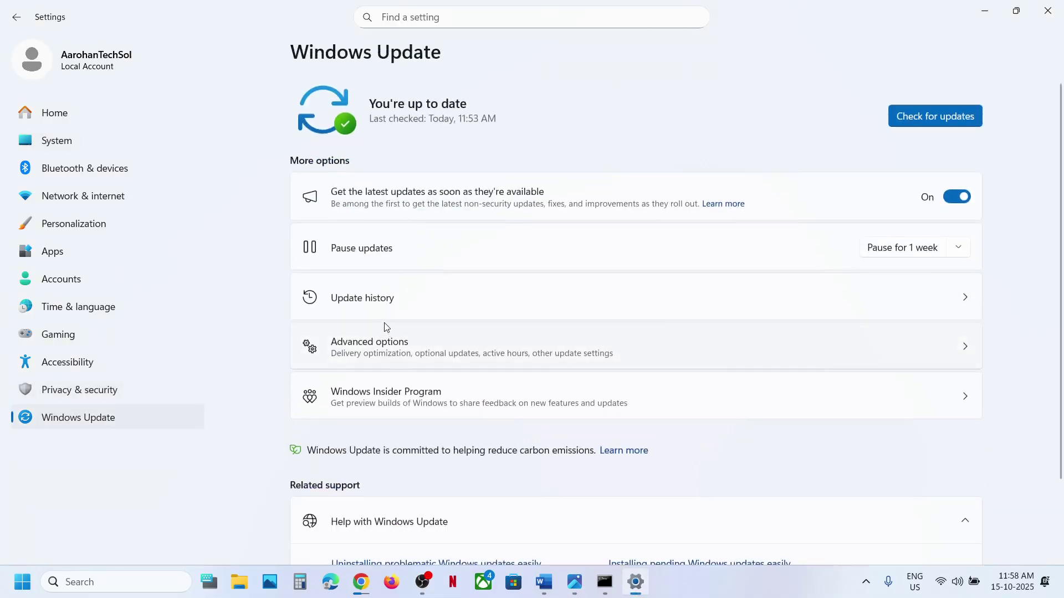
click(379, 304)
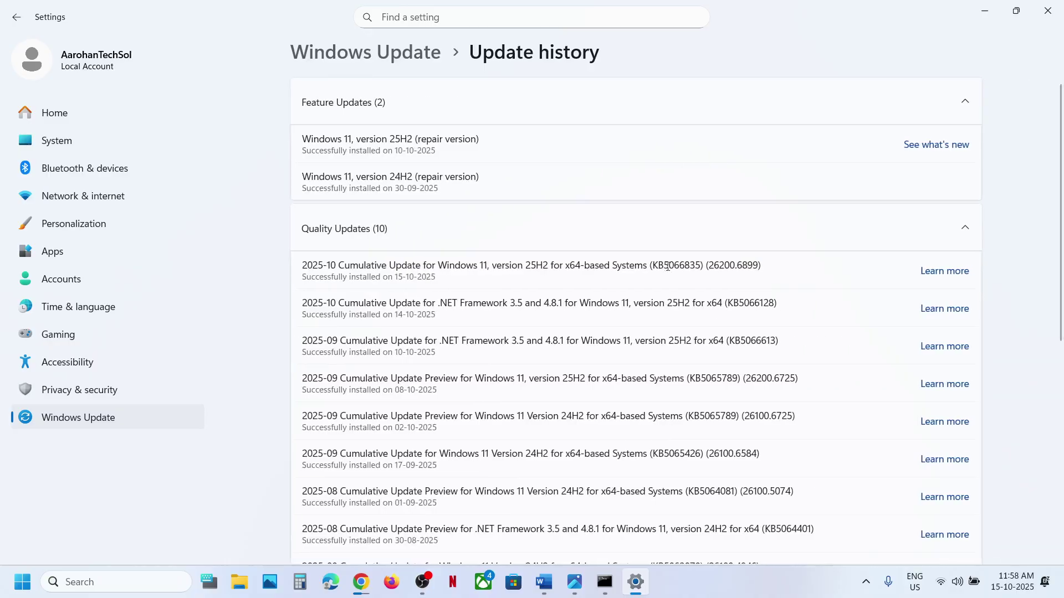
drag(663, 266, 803, 302)
click(693, 596)
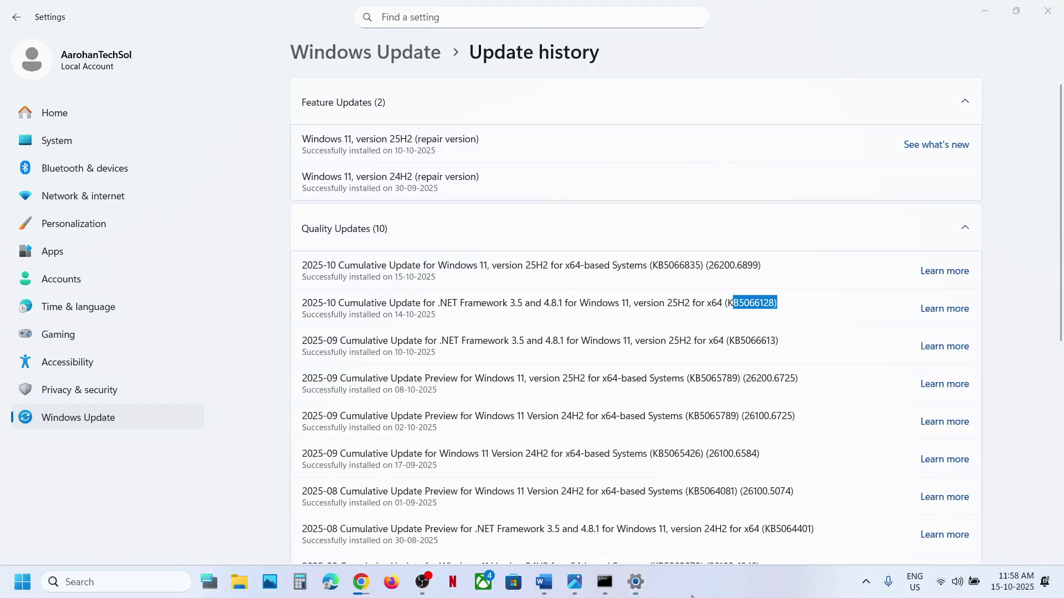